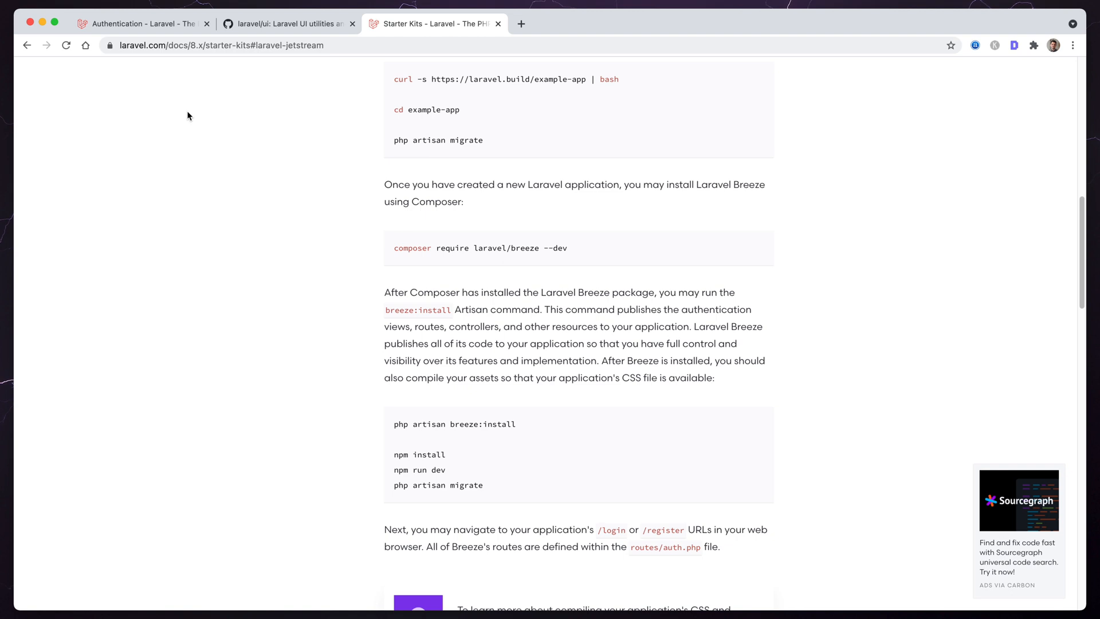
Step: Show the Laravel 5.4 Authentication docs and highlight the php artisan make:auth command
left_click(171, 24)
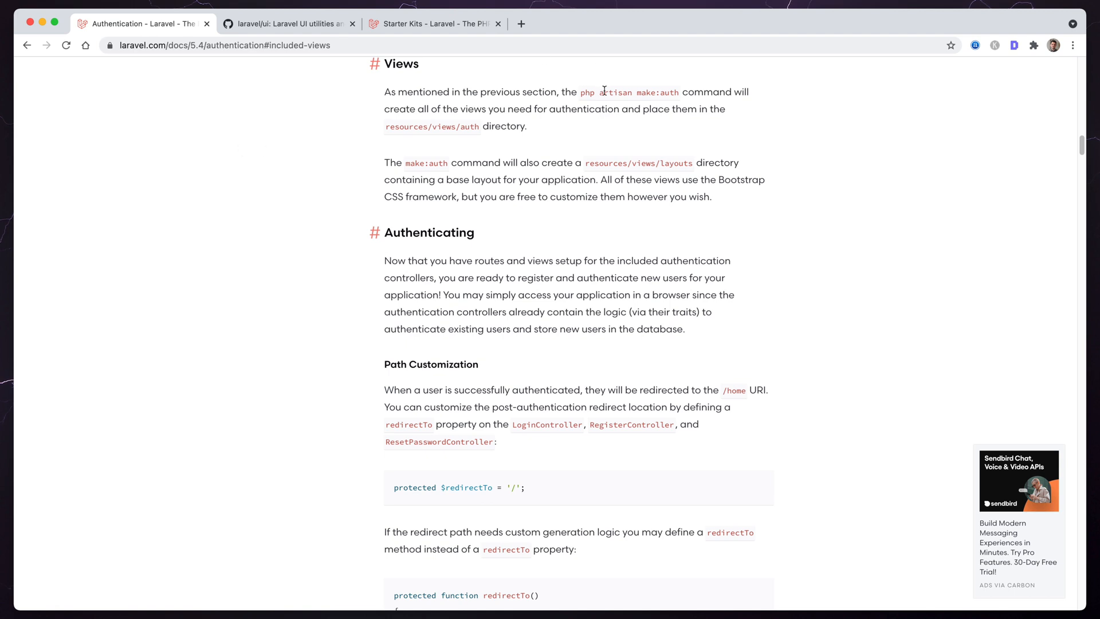
left_click_drag(578, 93, 679, 94)
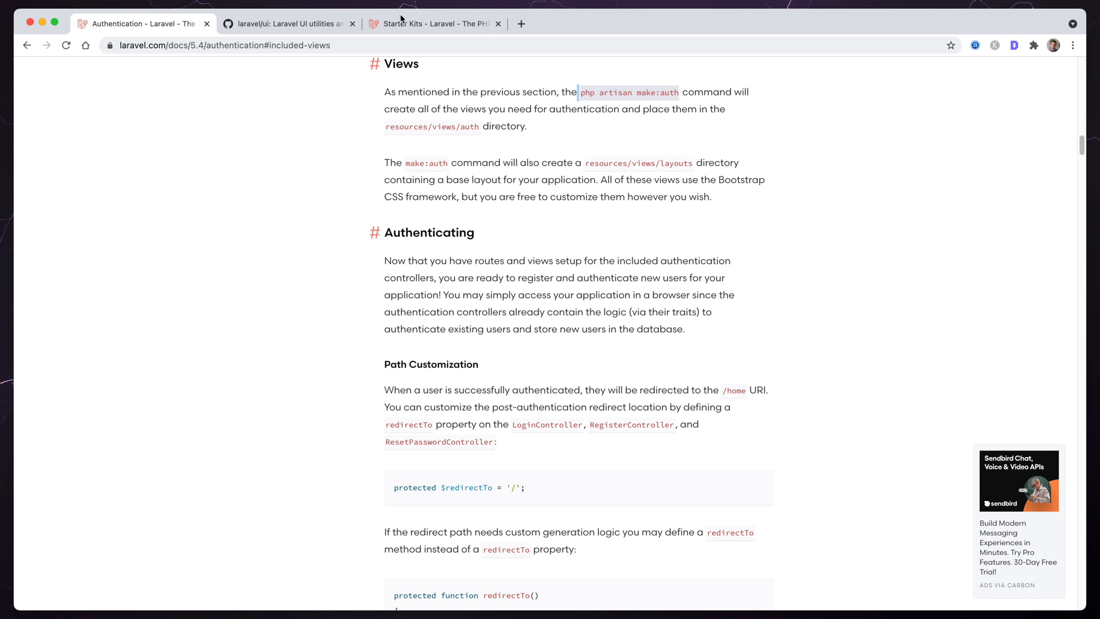
Step: View the laravel/ui GitHub README and highlight its legacy package notice
left_click(291, 23)
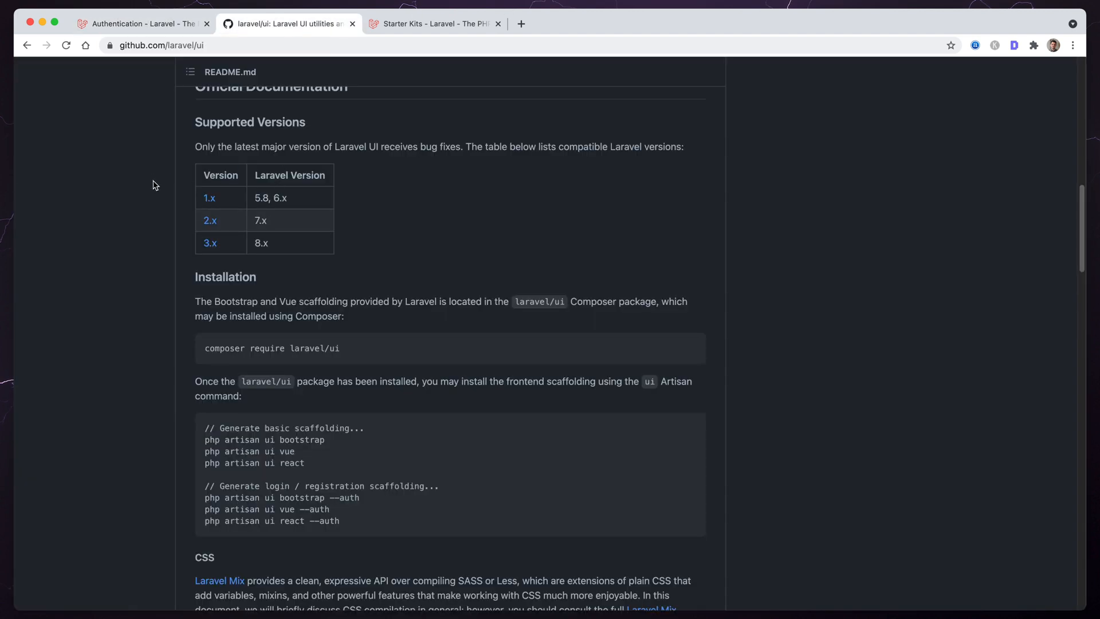
scroll(291, 208, "up", 1)
scroll(291, 208, "up", 5)
scroll(291, 209, "up", 3)
scroll(291, 208, "up", 3)
scroll(291, 208, "up", 3)
scroll(139, 271, "down", 5)
scroll(146, 258, "down", 5)
scroll(218, 147, "up", 2)
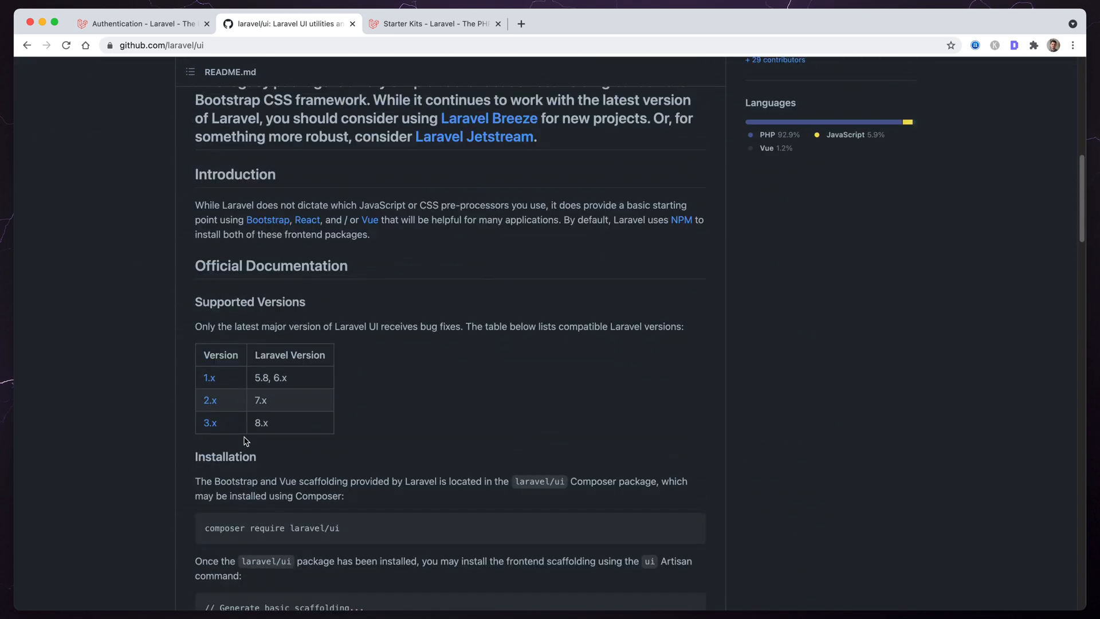
scroll(227, 408, "up", 1)
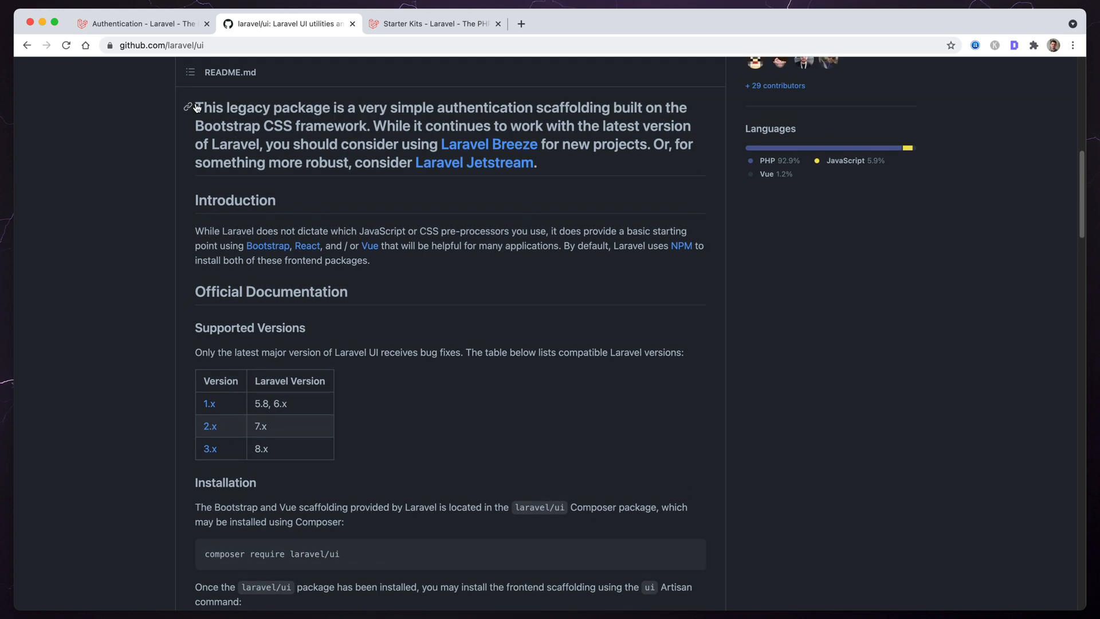
left_click_drag(194, 106, 334, 107)
left_click(121, 344)
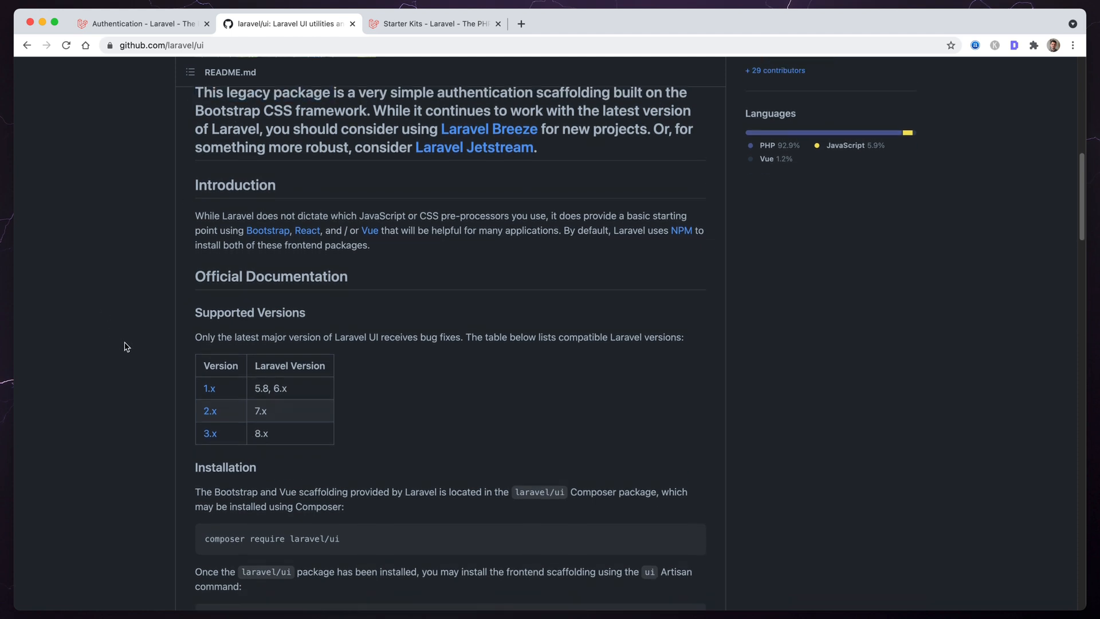
scroll(125, 344, "down", 4)
scroll(133, 338, "down", 3)
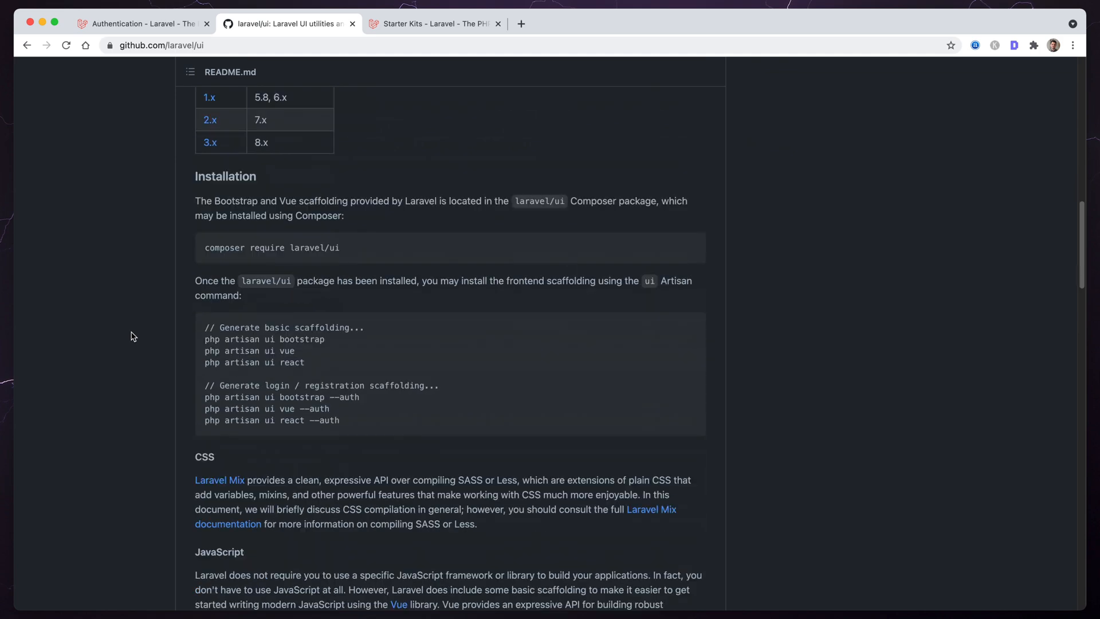
scroll(134, 336, "down", 2)
scroll(134, 336, "down", 1)
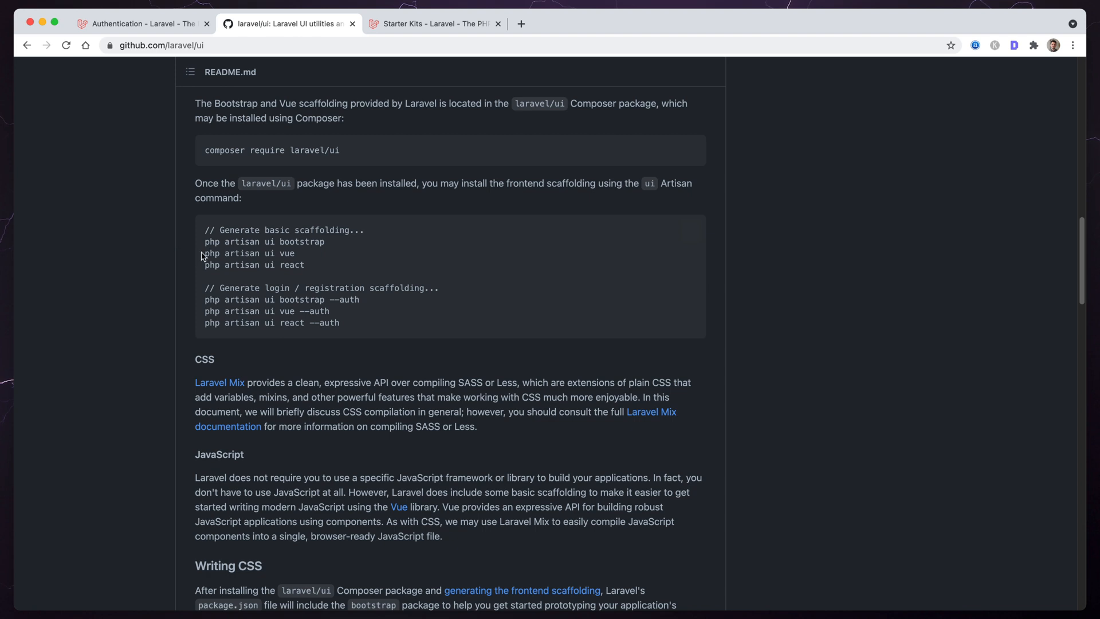
Step: Review the Laravel Breeze section of the version 8 Starter Kits docs, then bring the terminal forward
mouse_move(292, 302)
left_click(429, 24)
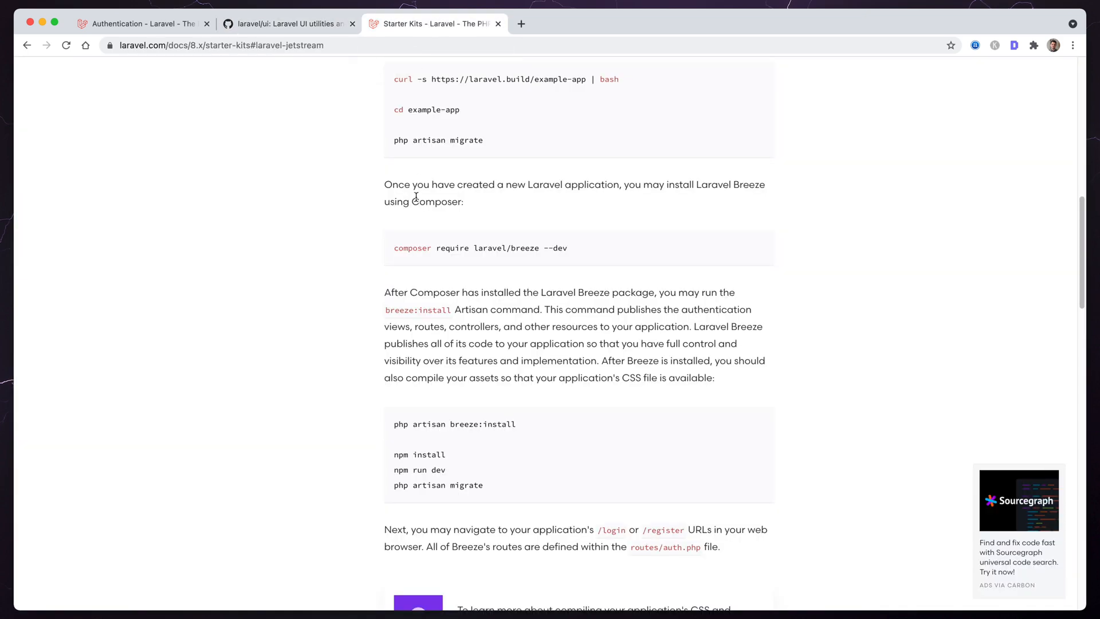
scroll(416, 198, "up", 2)
scroll(416, 198, "up", 10)
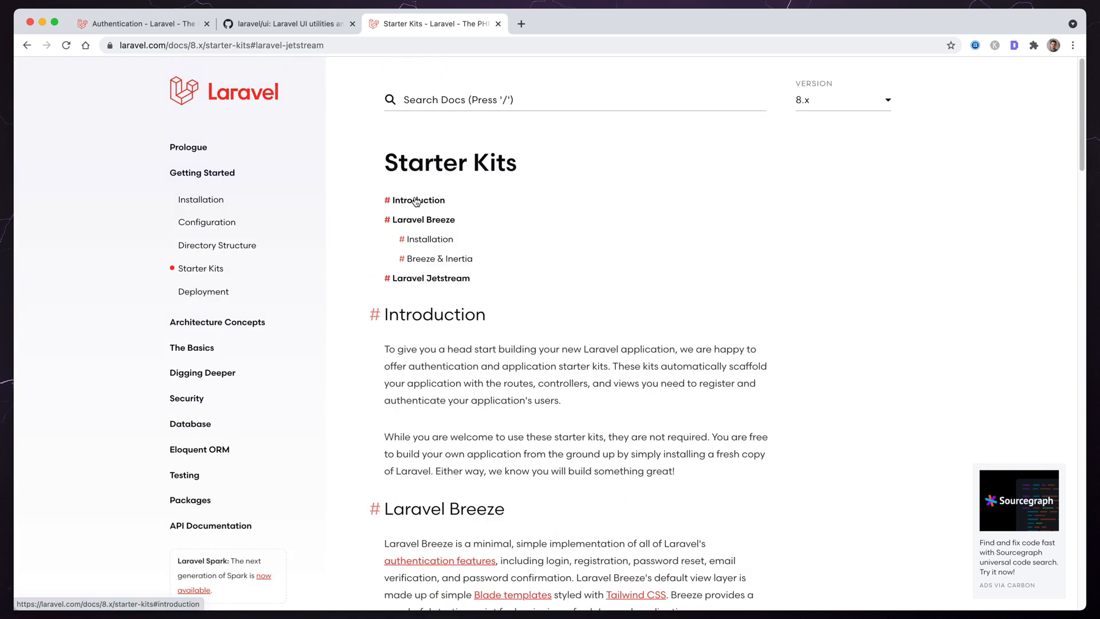
left_click(430, 228)
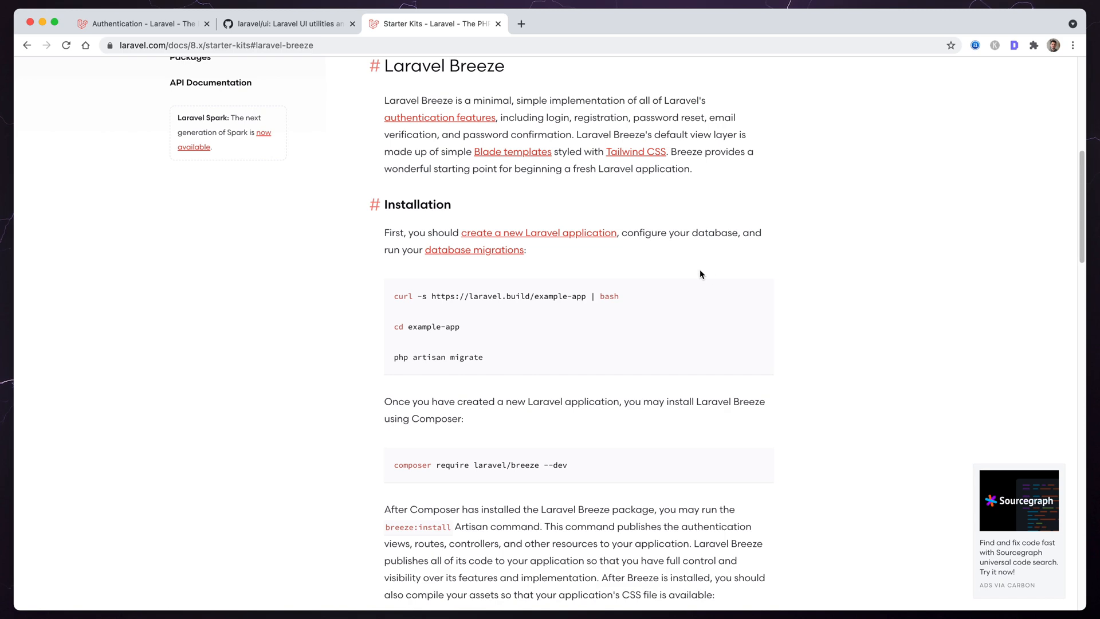
scroll(700, 269, "down", 5)
scroll(699, 269, "down", 5)
scroll(699, 268, "down", 5)
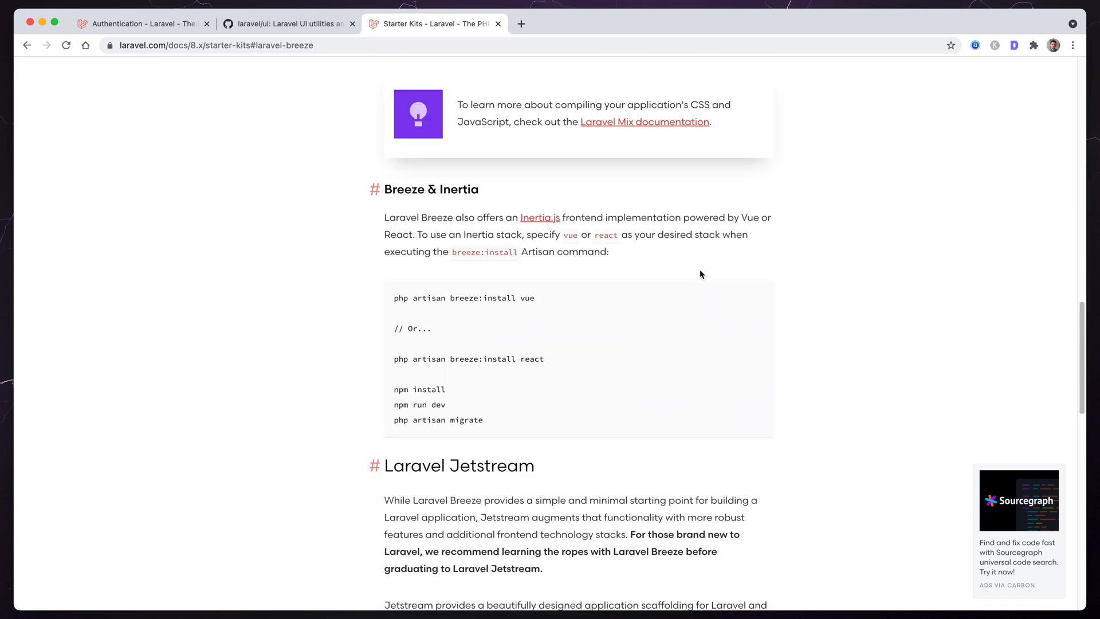
scroll(481, 332, "down", 1)
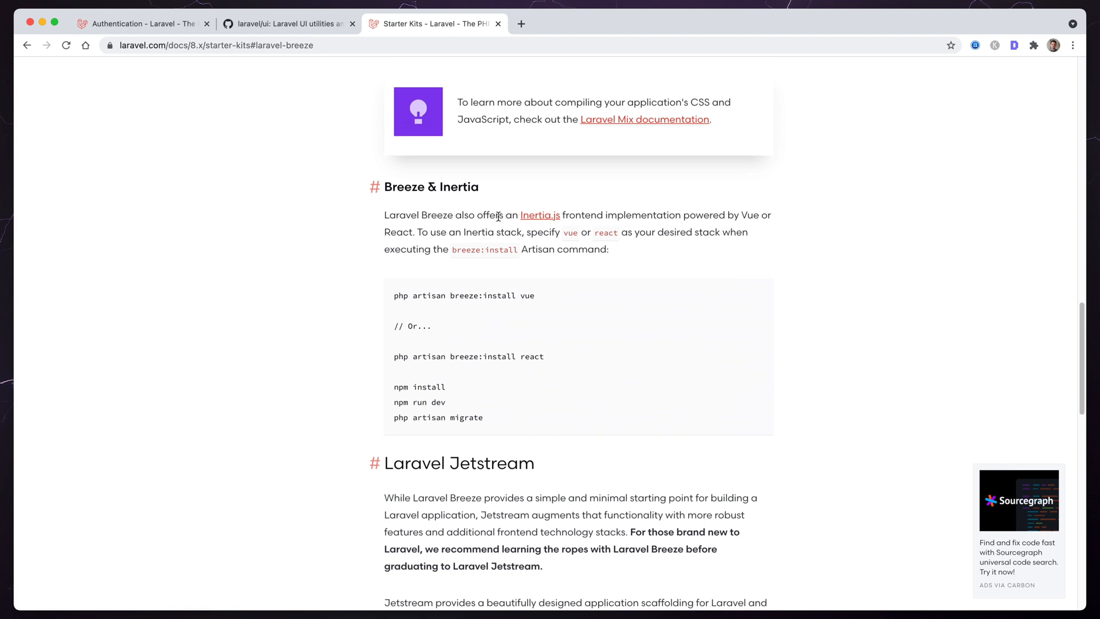
left_click_drag(497, 217, 664, 217)
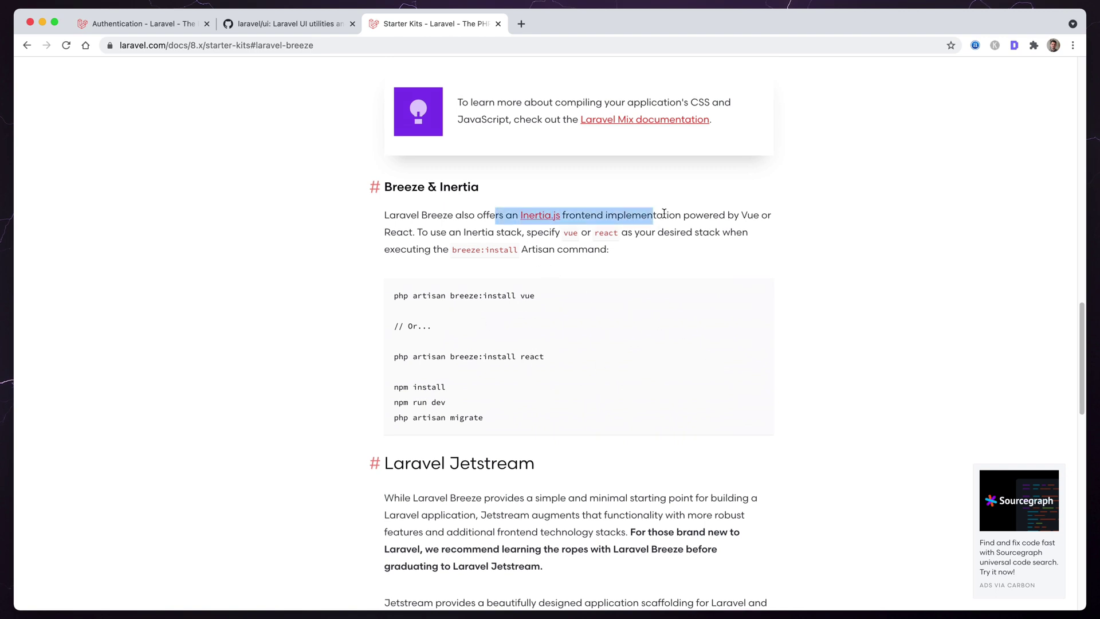
left_click(825, 290)
scroll(826, 290, "down", 5)
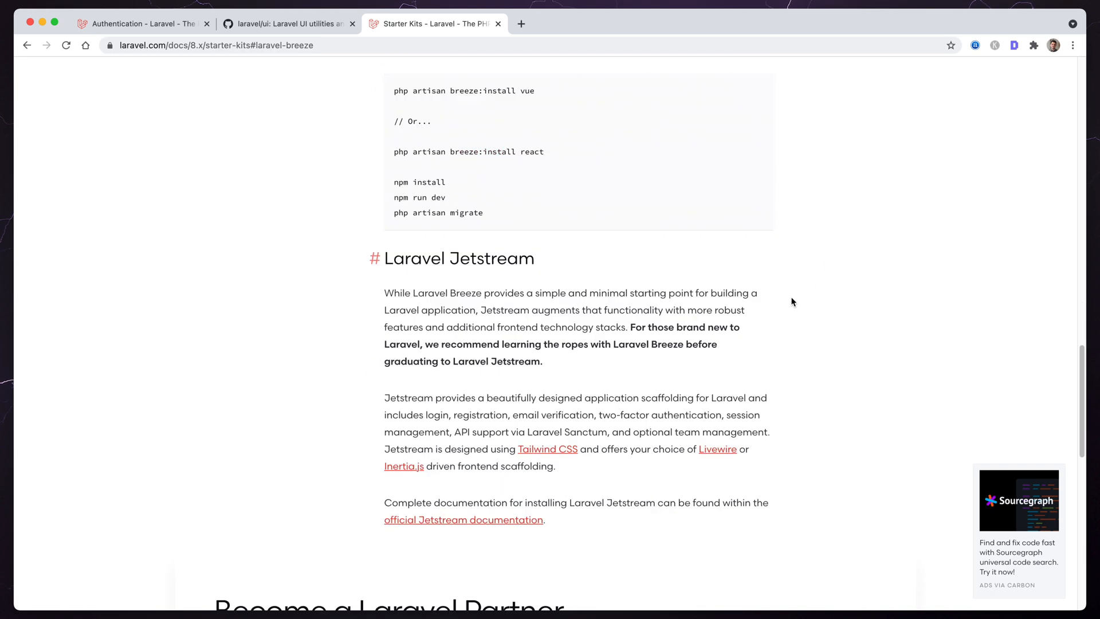
scroll(792, 301, "down", 4)
scroll(792, 301, "up", 3)
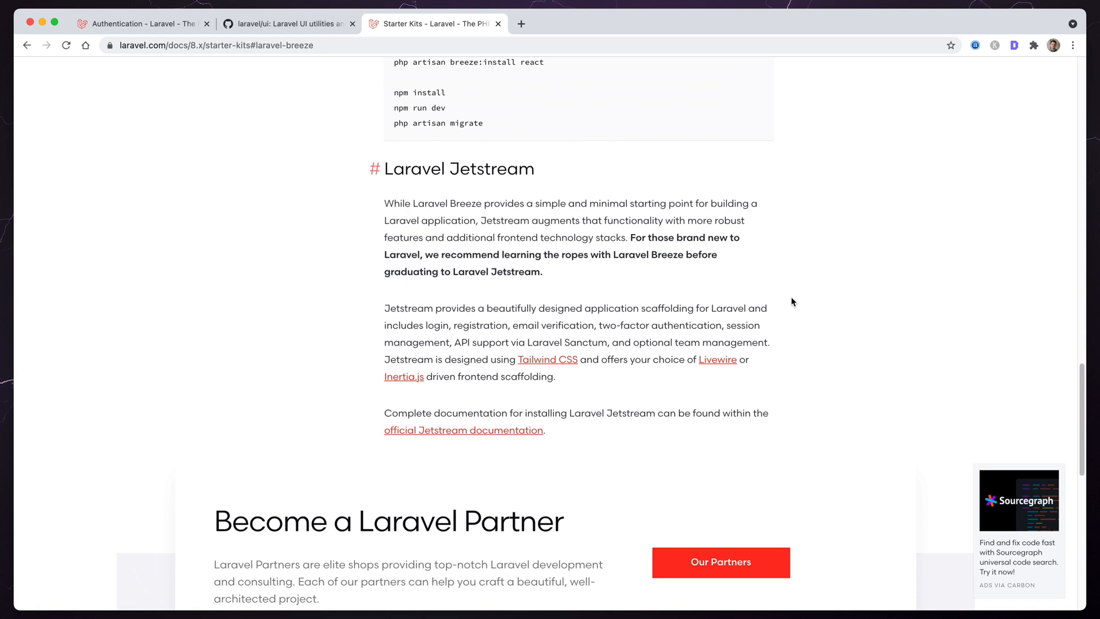
scroll(792, 301, "up", 1)
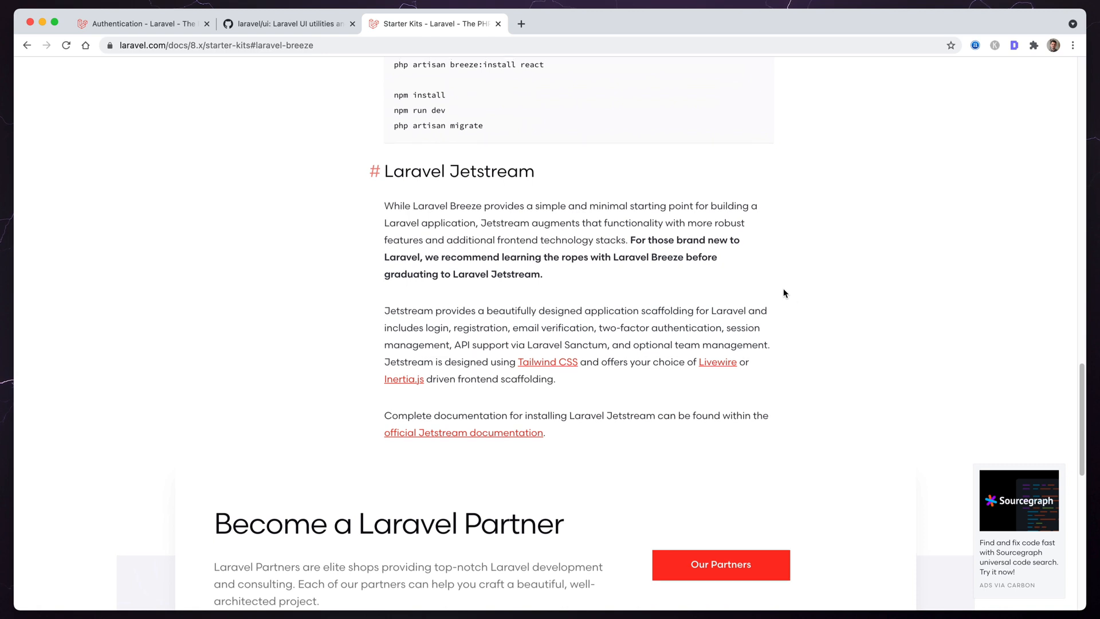
scroll(701, 329, "up", 3)
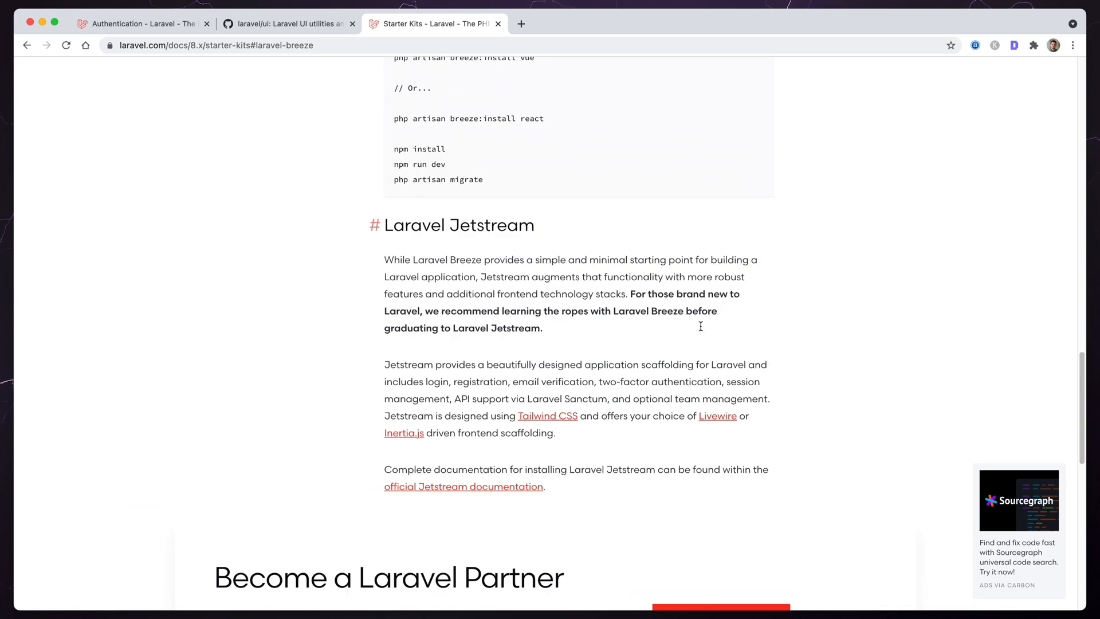
scroll(700, 329, "up", 5)
scroll(700, 329, "up", 3)
scroll(701, 329, "up", 1)
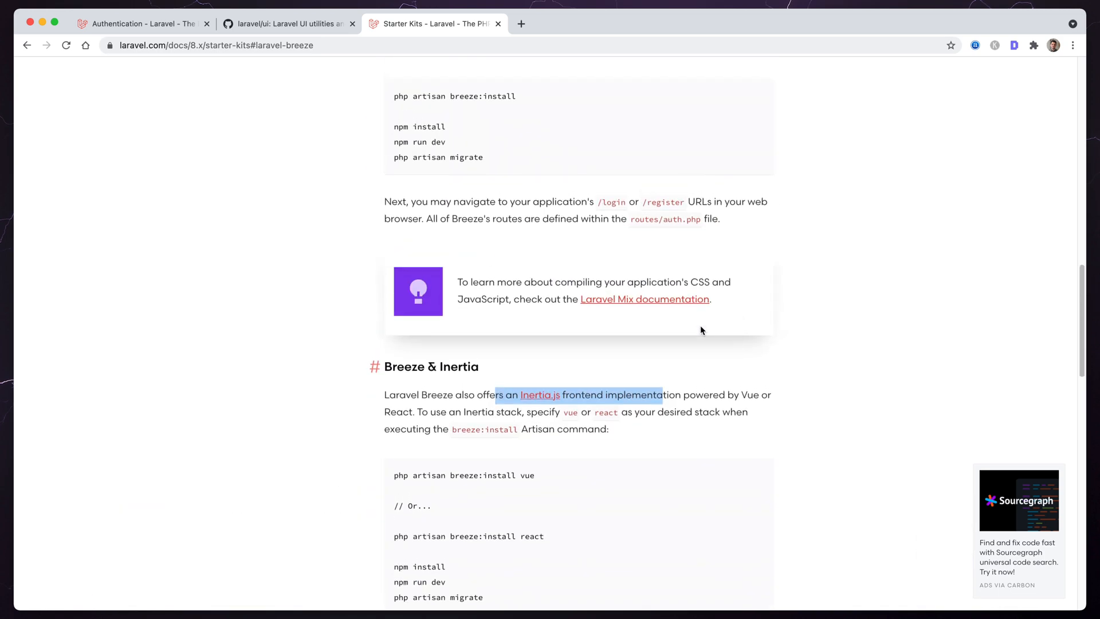
scroll(701, 325, "up", 5)
scroll(701, 325, "up", 2)
scroll(701, 326, "up", 2)
scroll(701, 325, "up", 3)
scroll(701, 325, "up", 4)
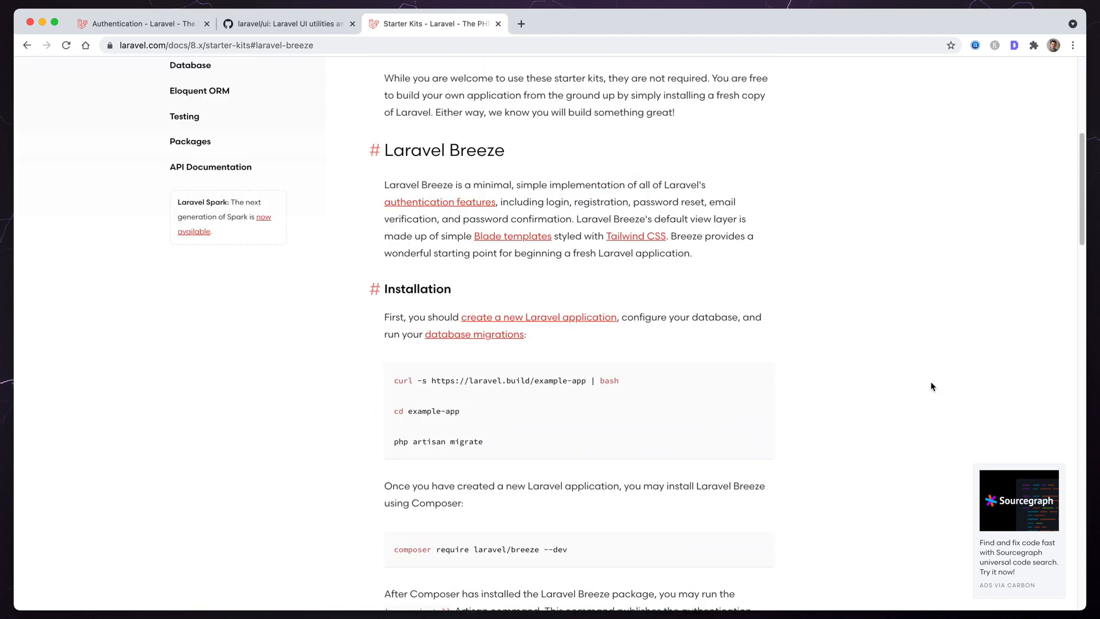
key("super+Tab")
key("super+Tab")
type("laravel new ")
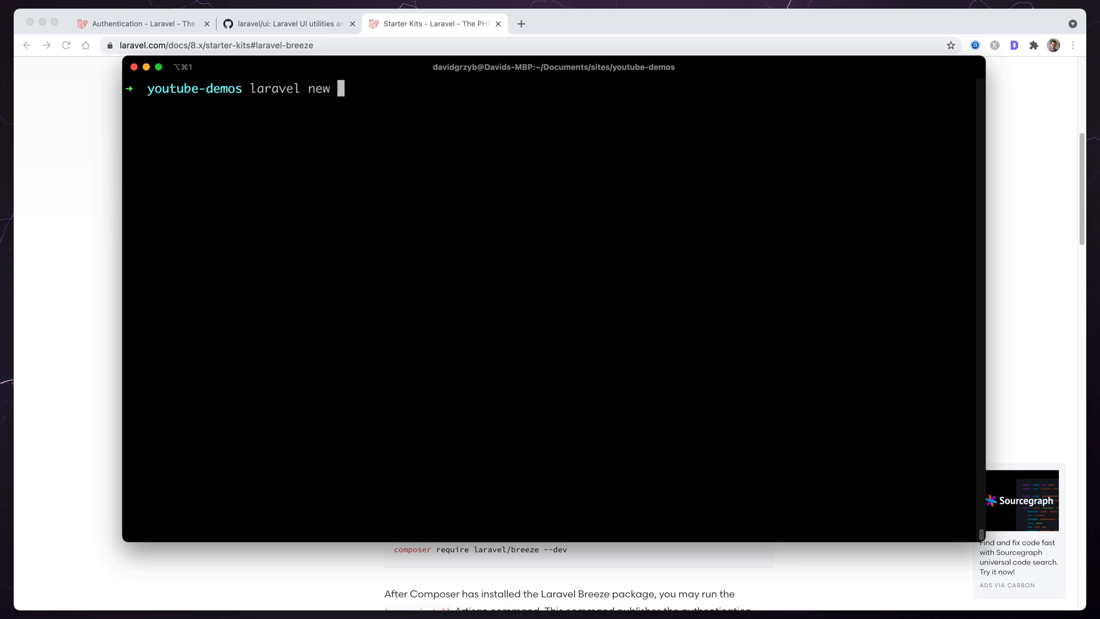
type("authentication-demo")
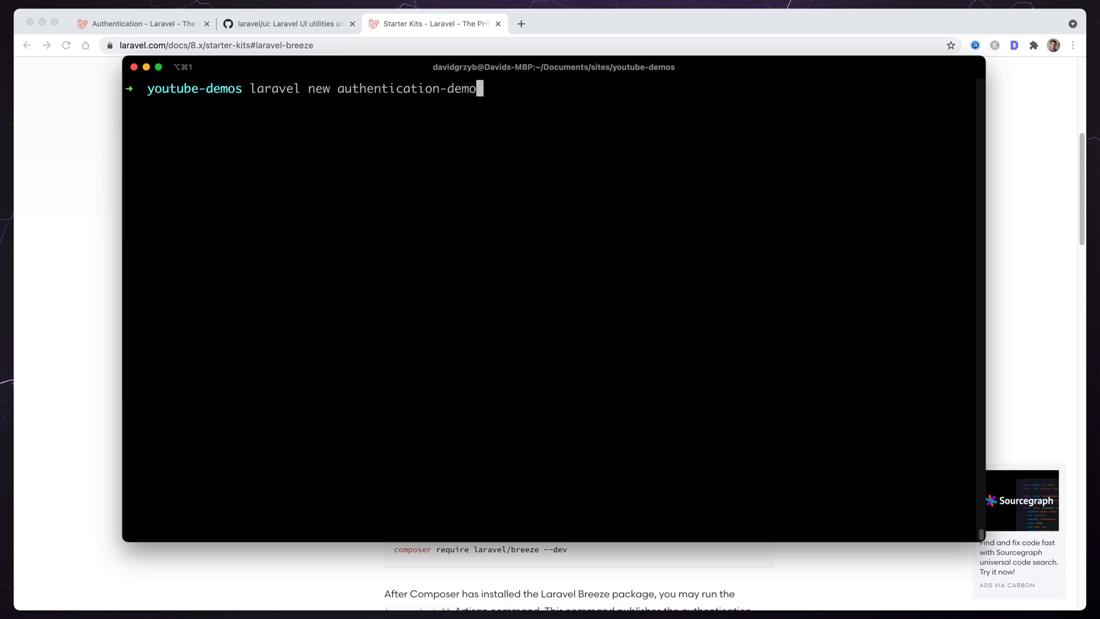
Step: Create the new authentication-demo Laravel project with laravel new
key("Return")
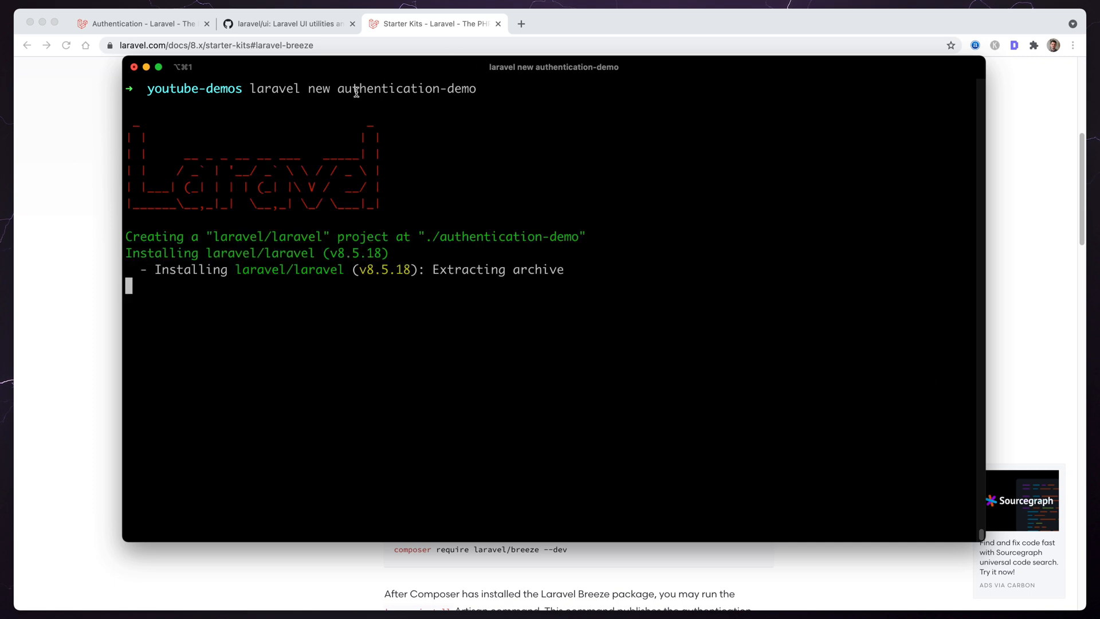
left_click_drag(337, 89, 590, 188)
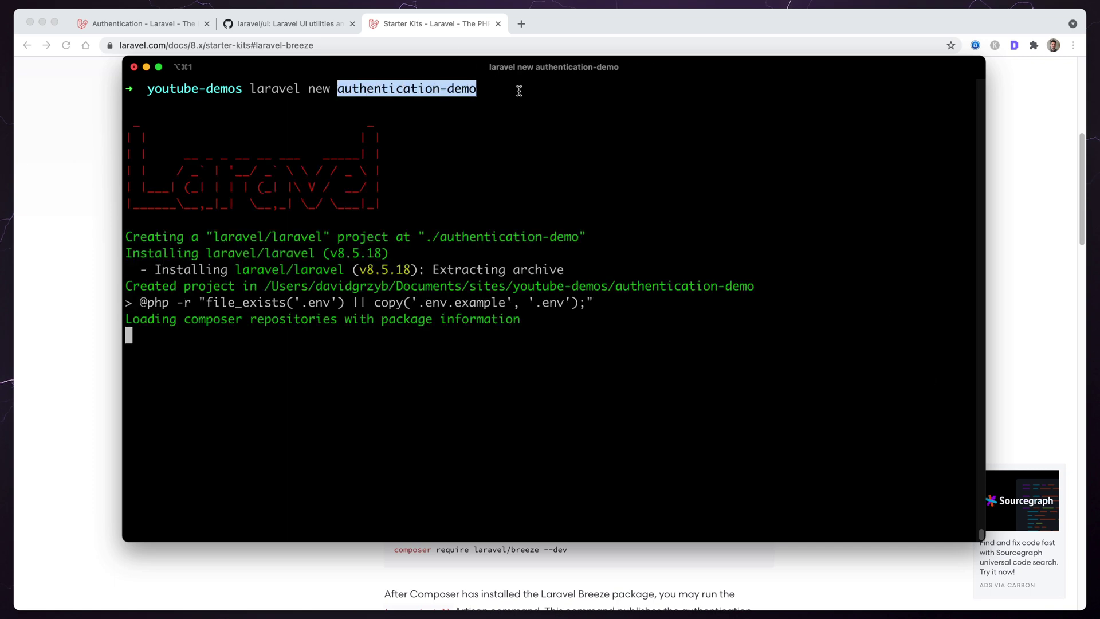
left_click(468, 145)
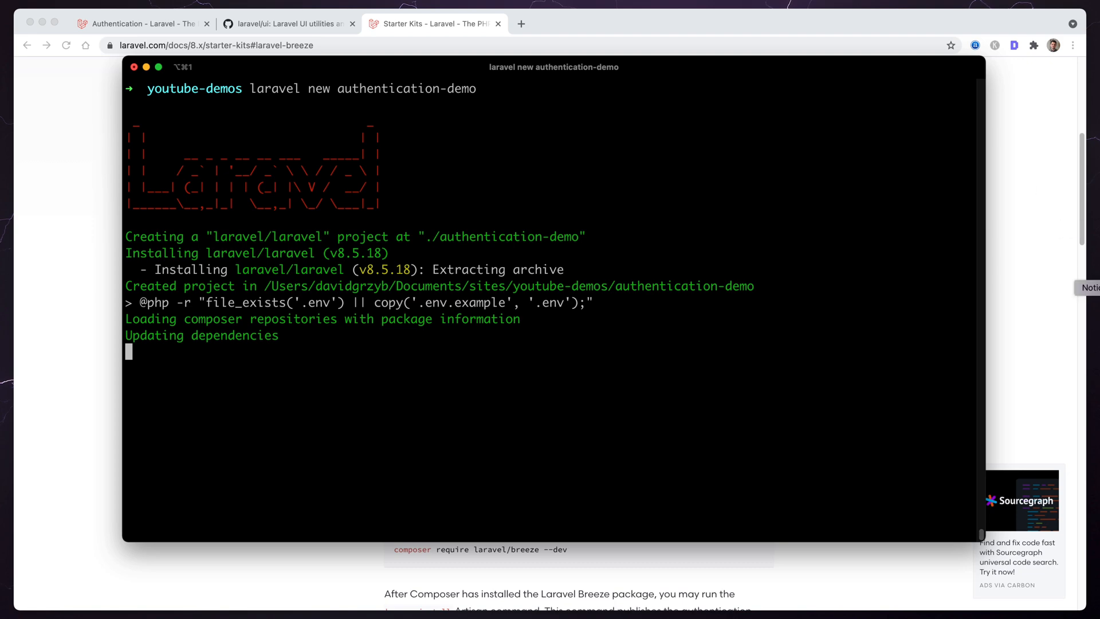
key("super+Tab")
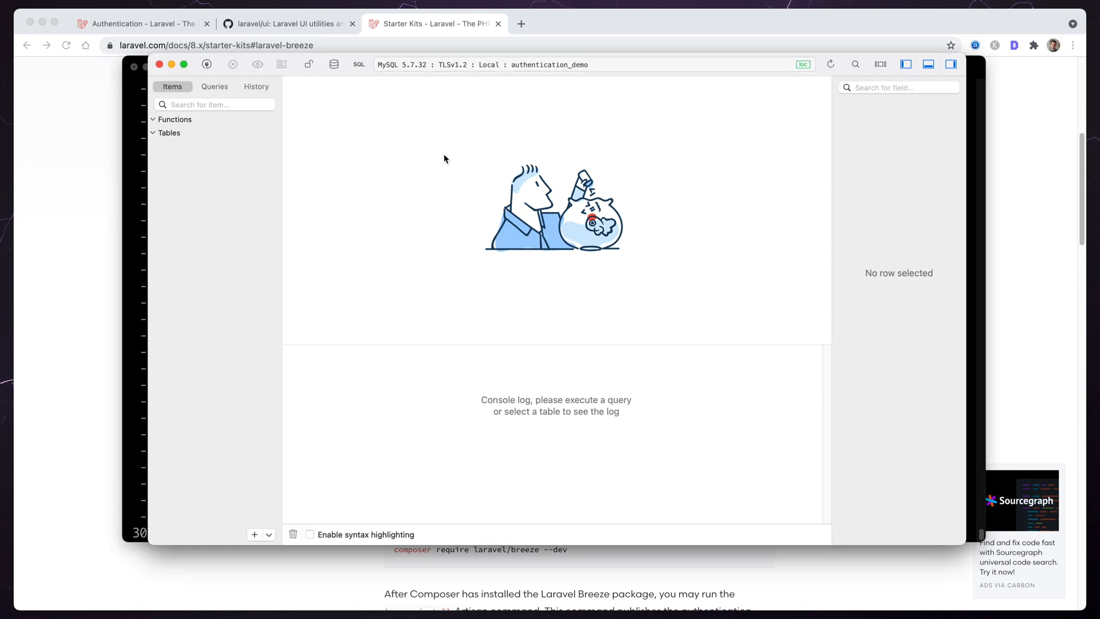
key("super+Tab")
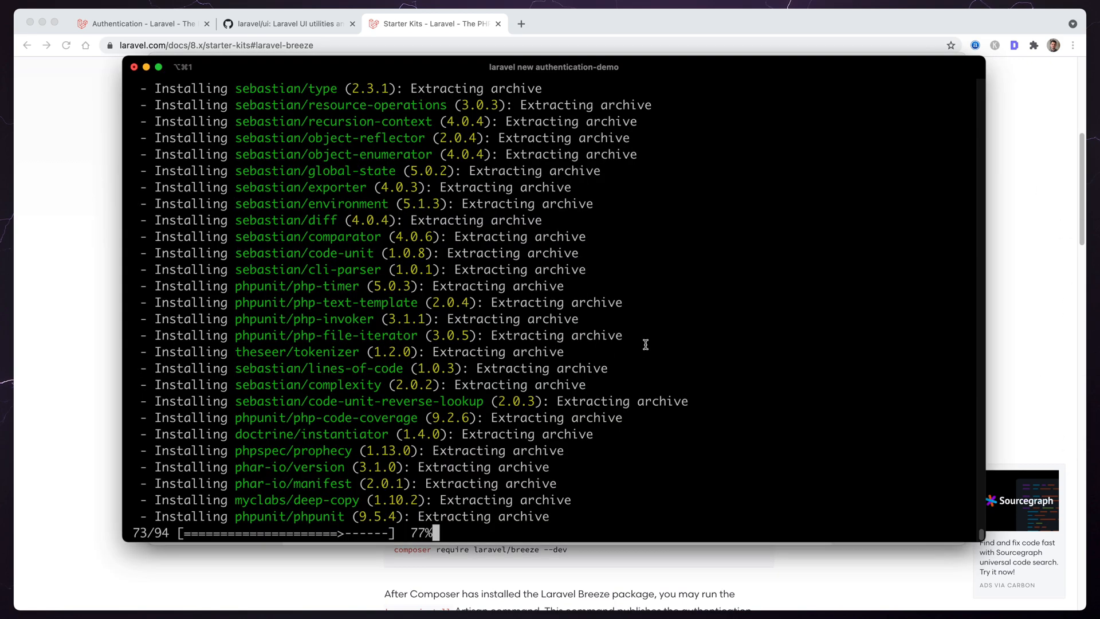
type("cd ")
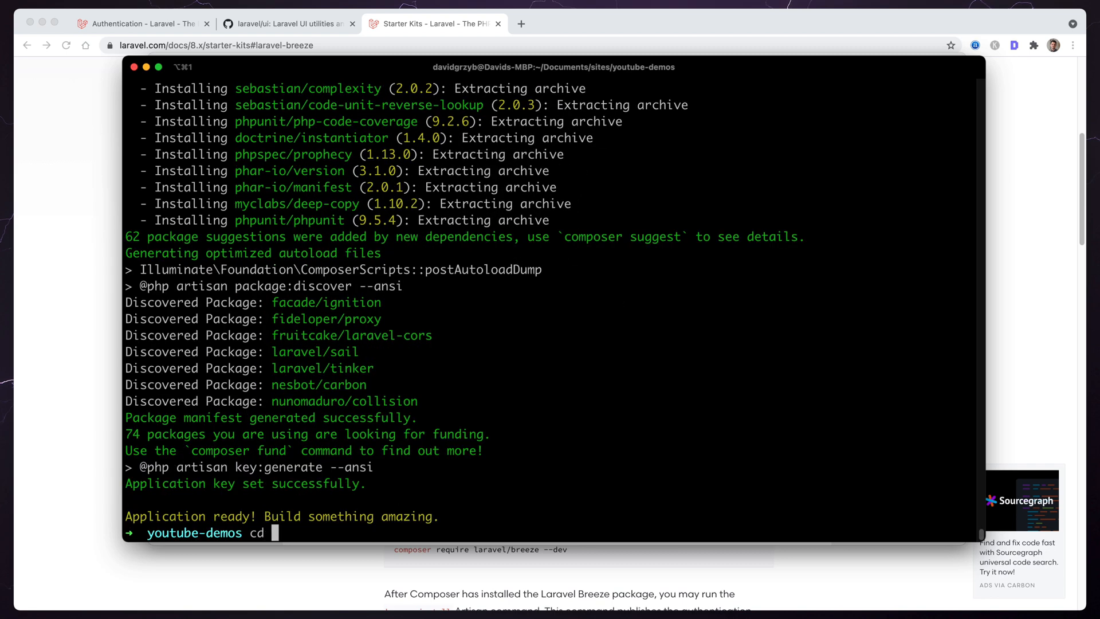
type("authentication-demo")
Step: Run valet link && valet secure in authentication-demo and open authentication-demo.test in the browser
key("Return")
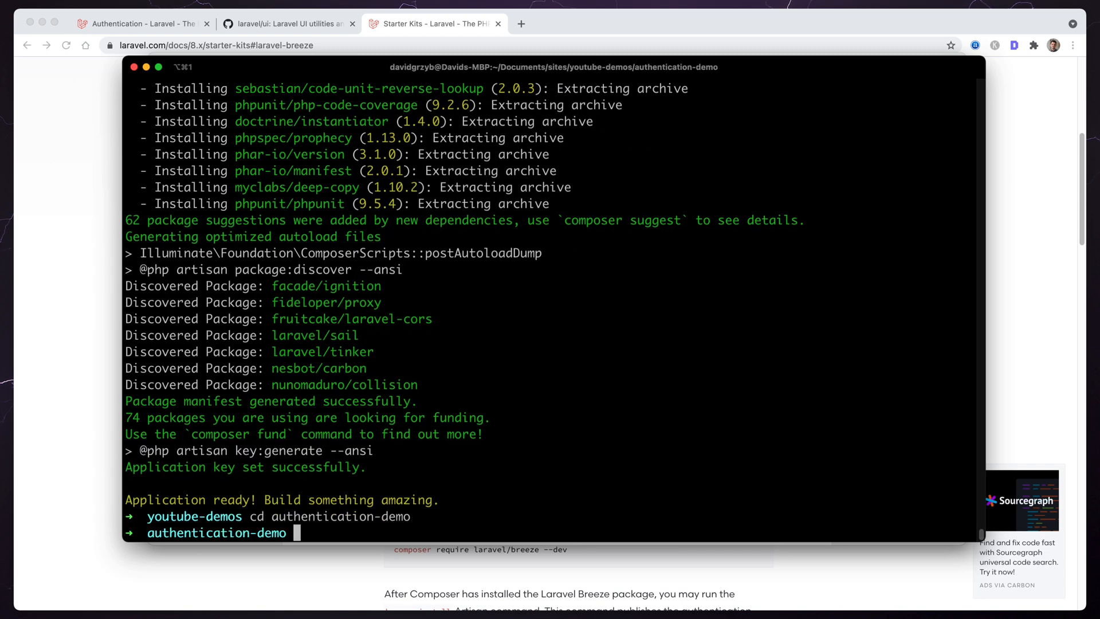
key("ctrl+l")
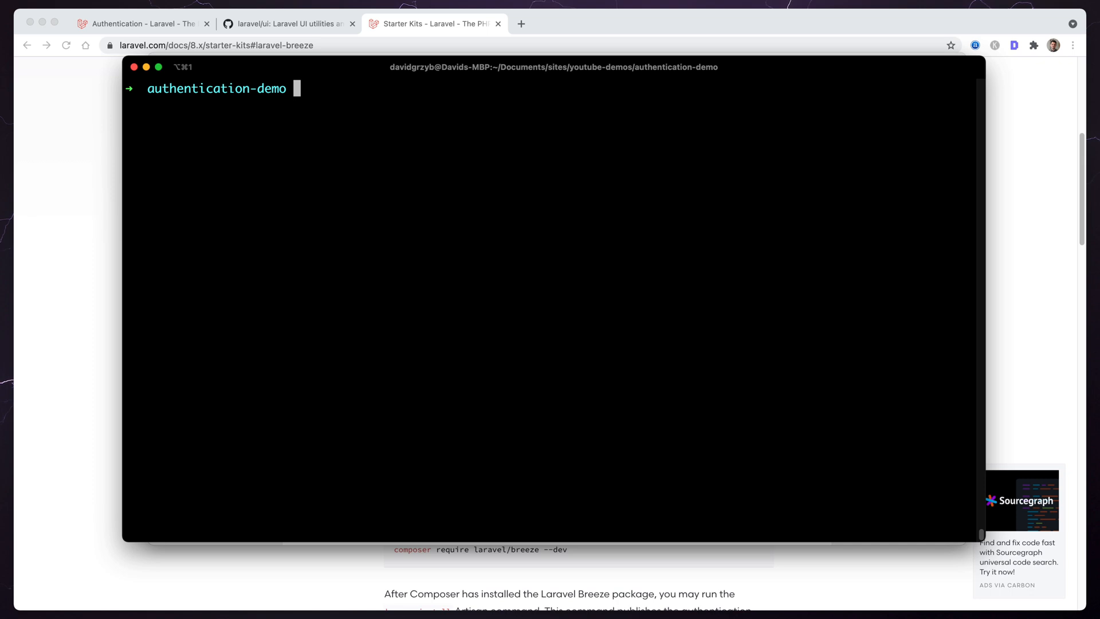
type("valet link && vale")
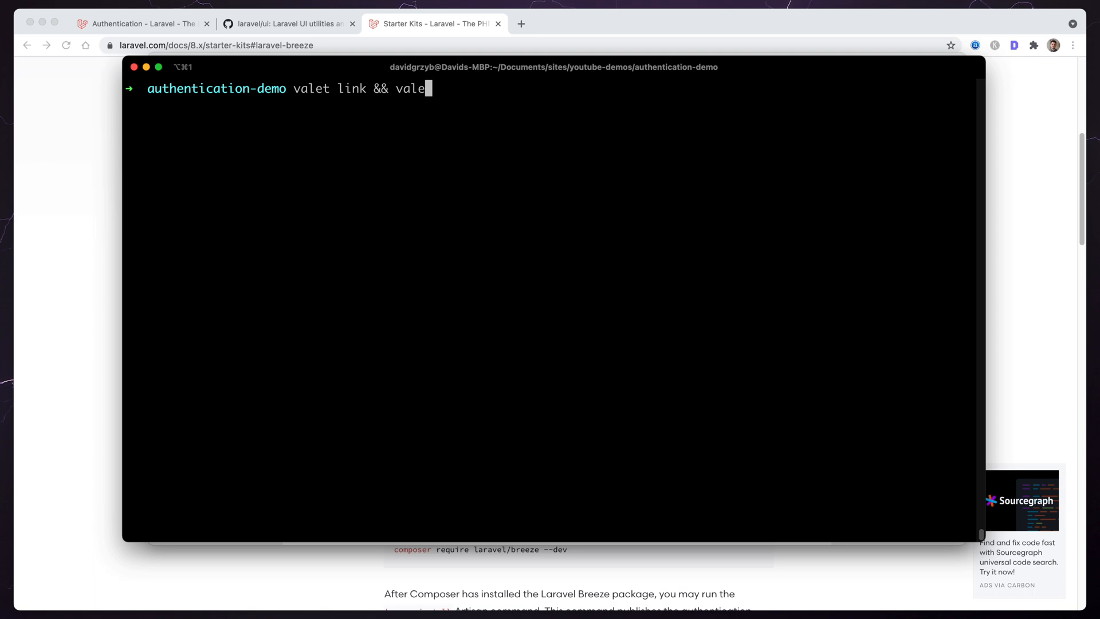
type("t secure")
key("Return")
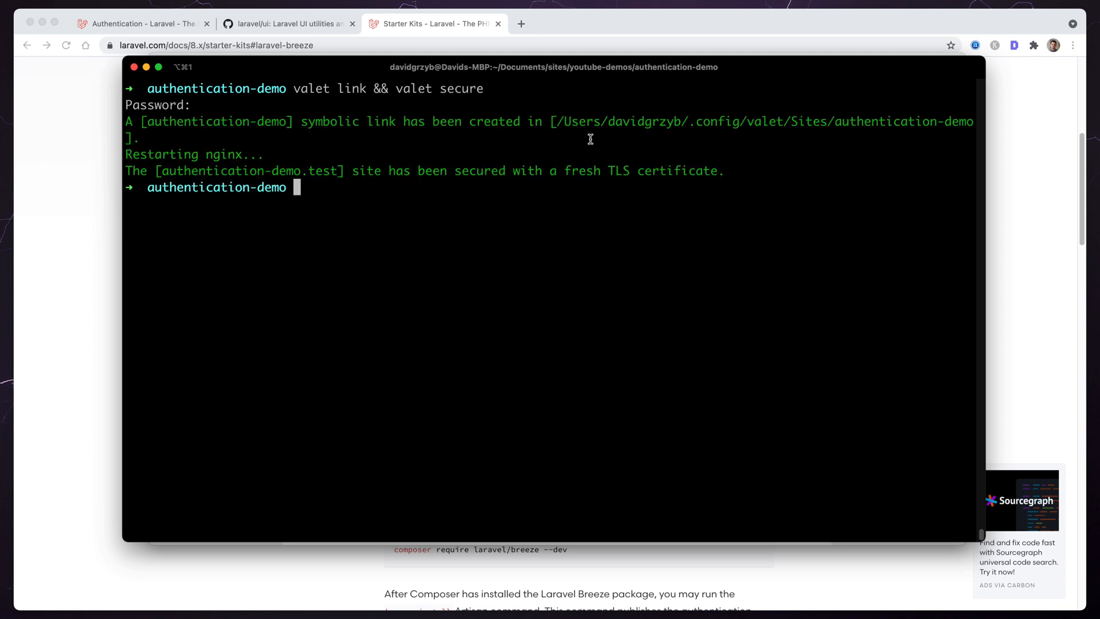
left_click(254, 171, "super")
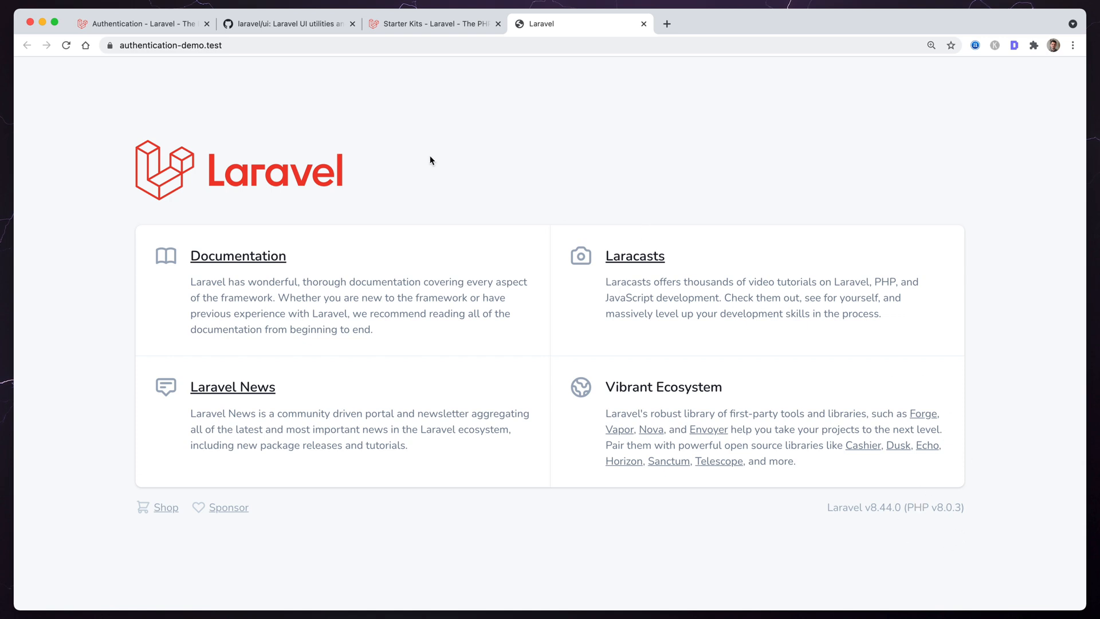
Step: Install Breeze with composer require laravel/breeze --dev copied from the docs
key("super+Tab")
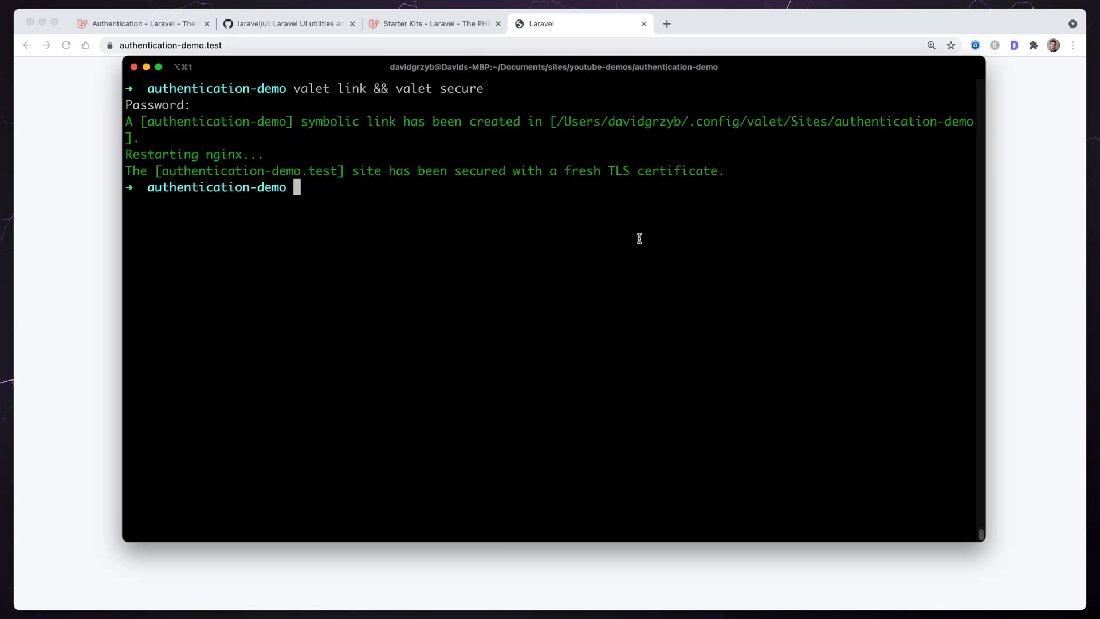
key("ctrl+l")
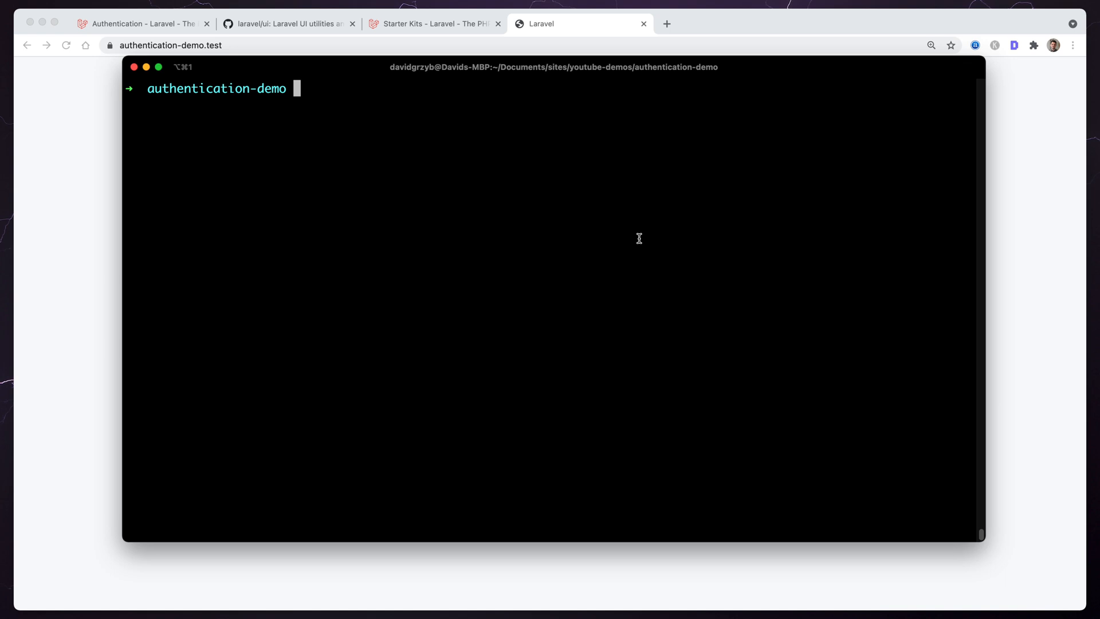
left_click(434, 23)
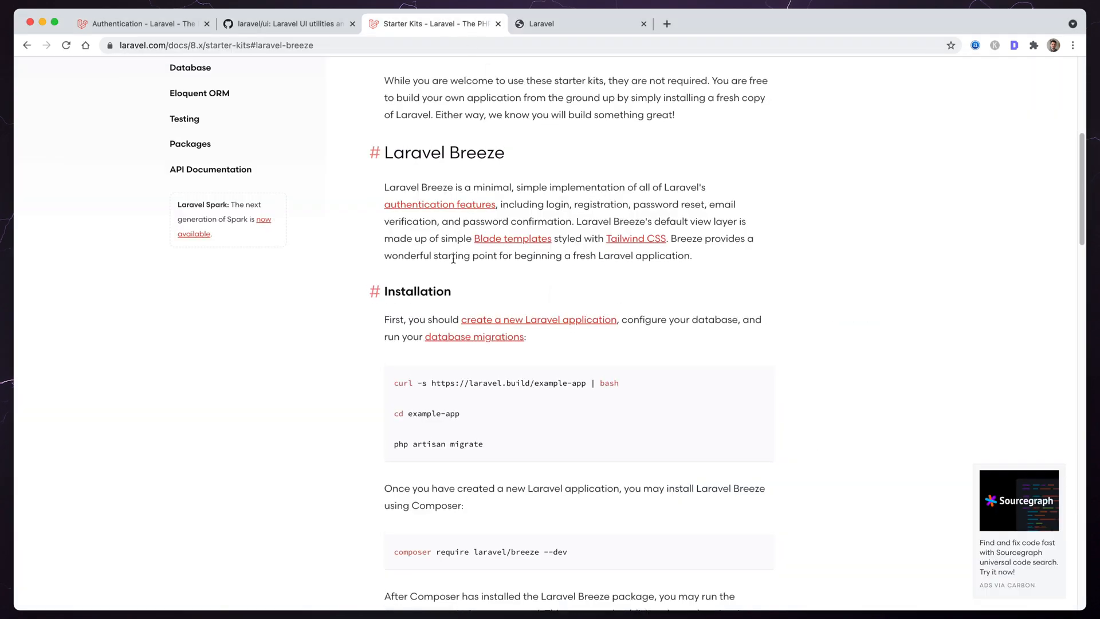
scroll(455, 258, "down", 3)
scroll(454, 259, "down", 2)
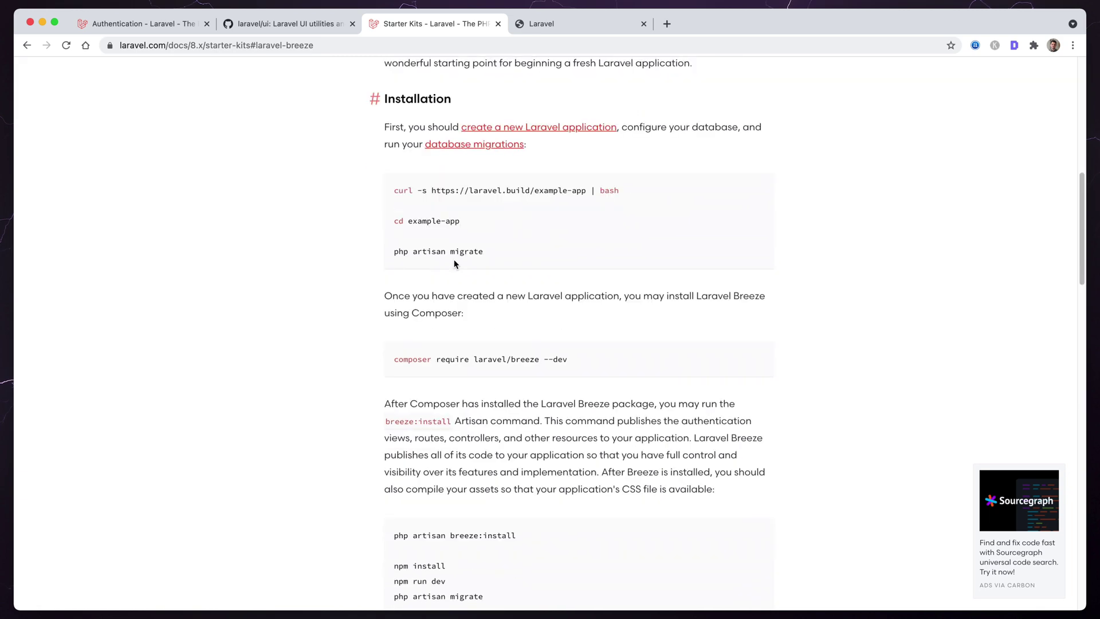
triple_click(476, 359)
key("super+c")
key("alt+super+1")
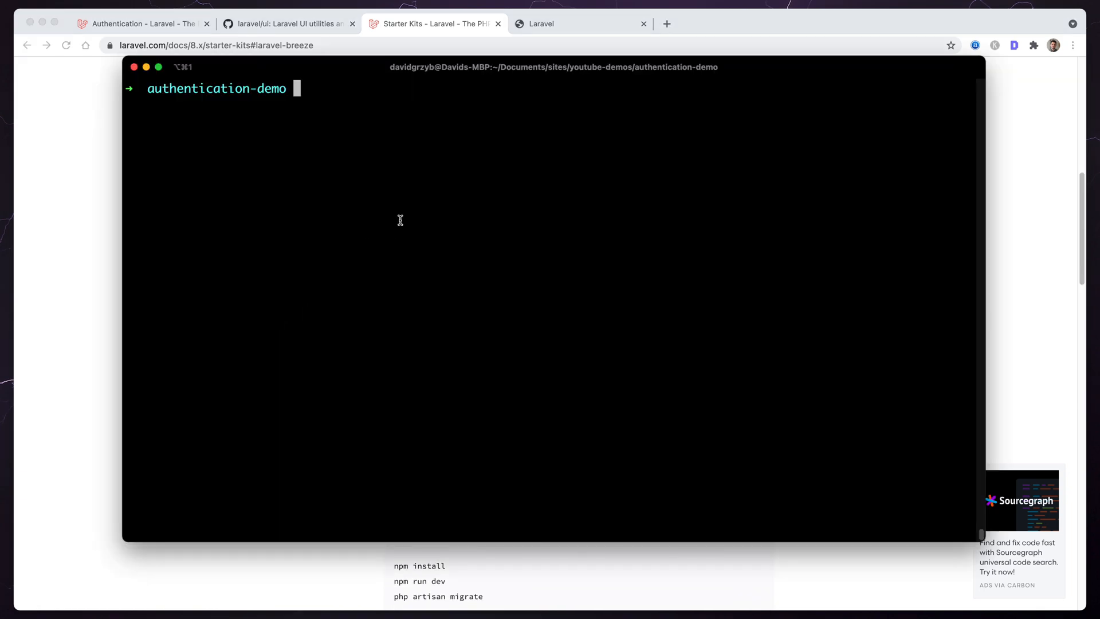
key("super+v")
key("Return")
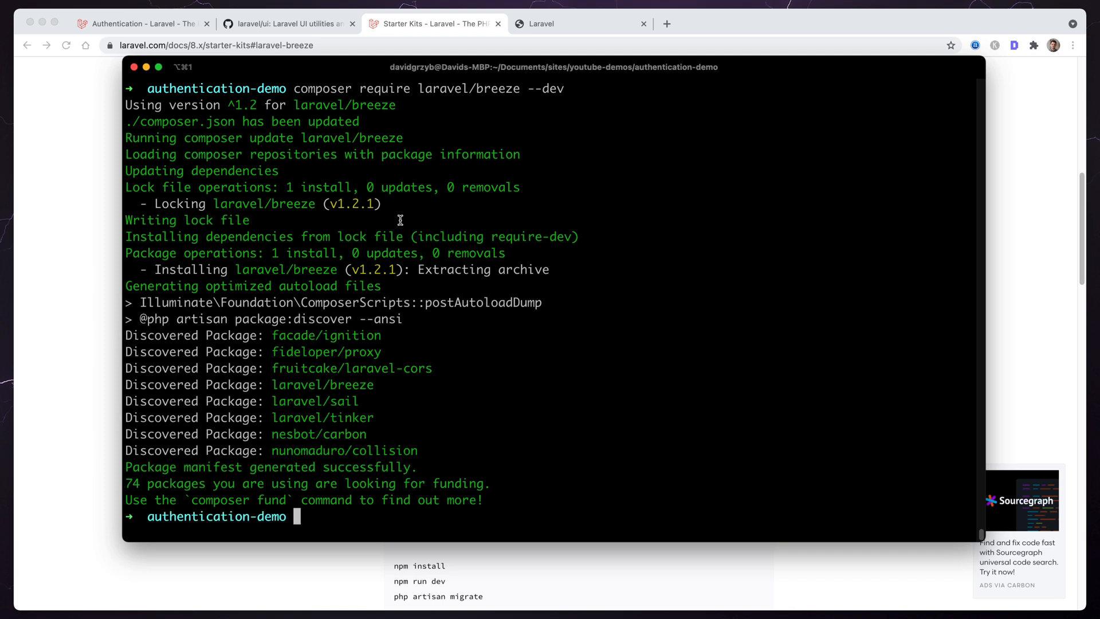
Step: Run php artisan breeze:install, then npm install && npm run dev to compile the assets
key("super+k")
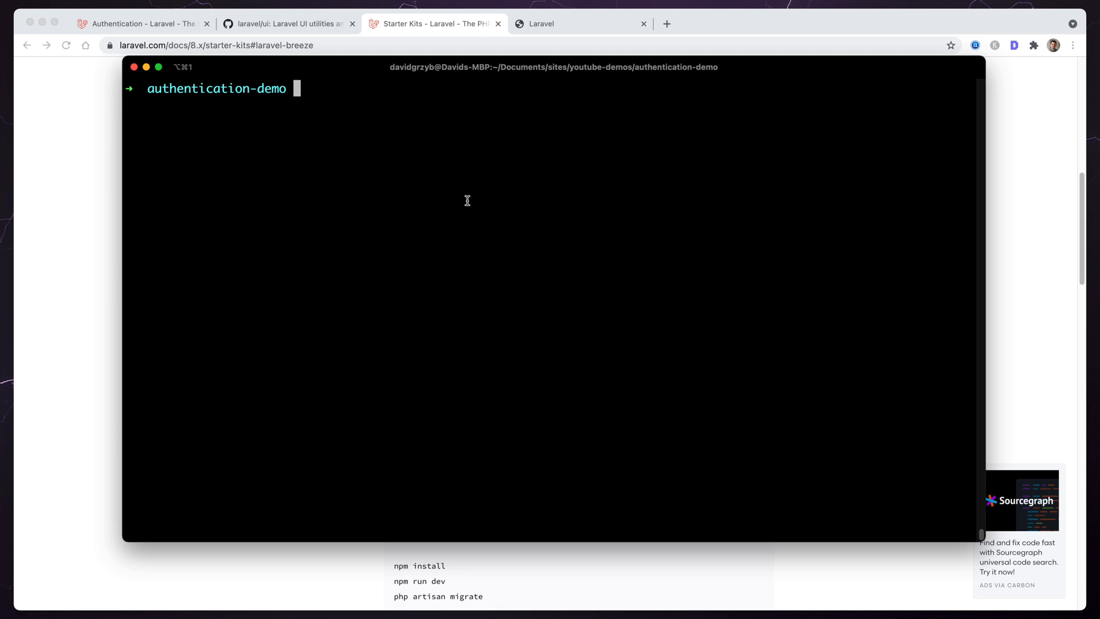
type("php a")
type("rtisan breeze:")
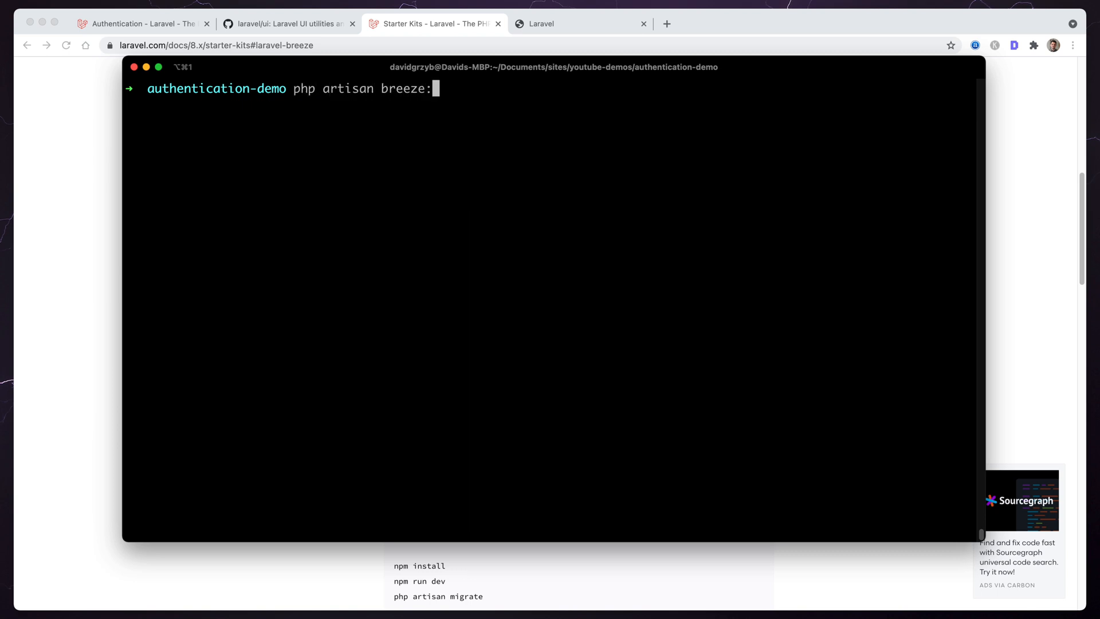
type("install")
key("Return")
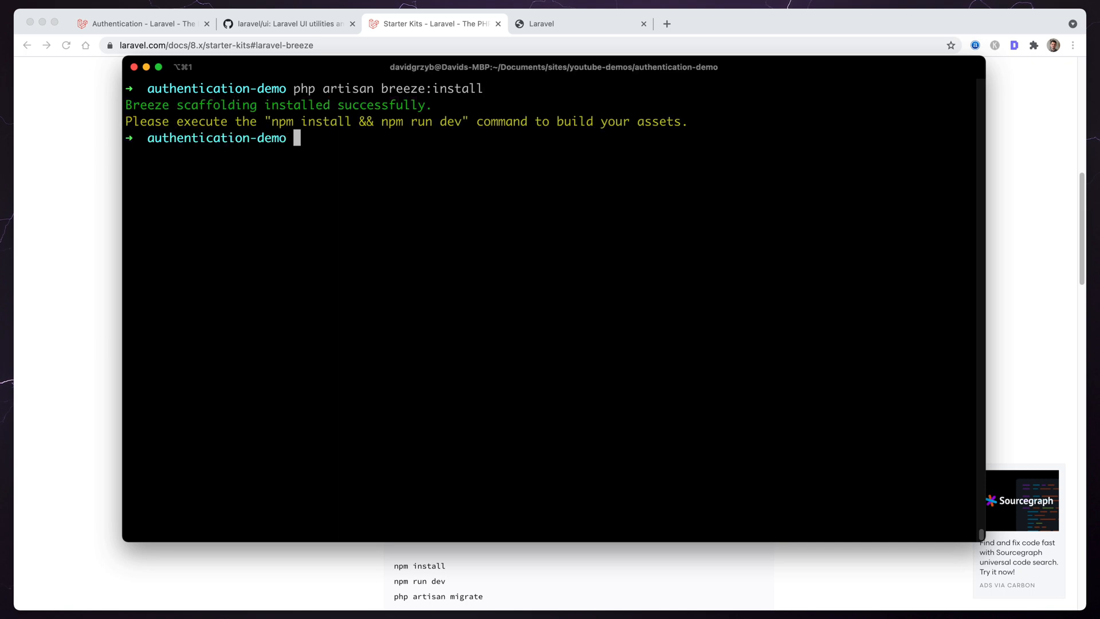
left_click_drag(273, 121, 463, 123)
key("super+c")
key("ctrl+l")
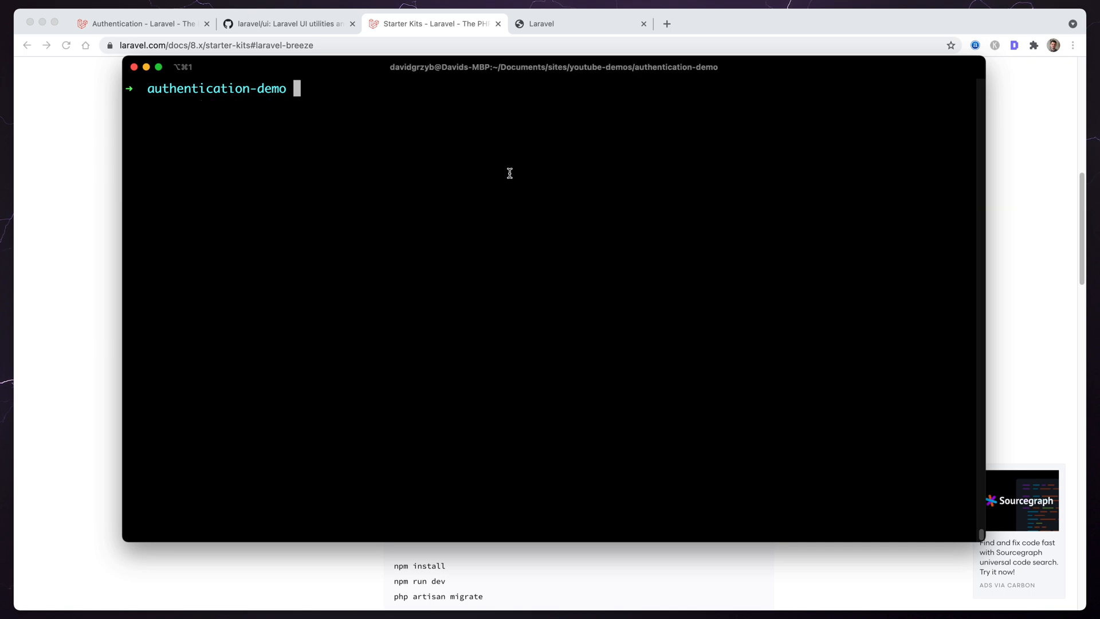
key("super+v")
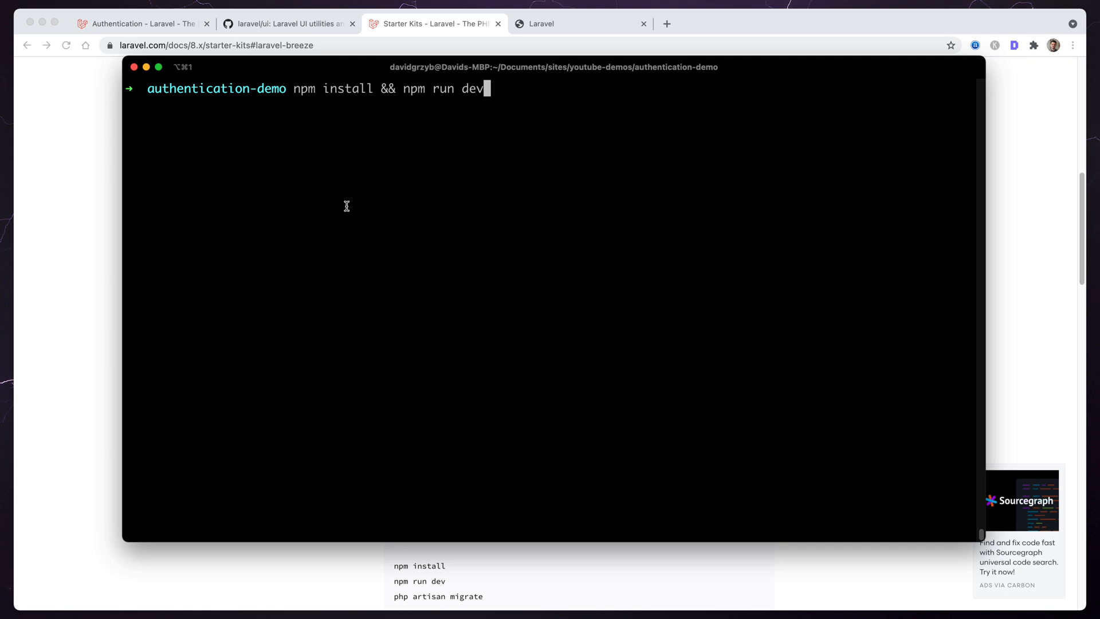
key("Return")
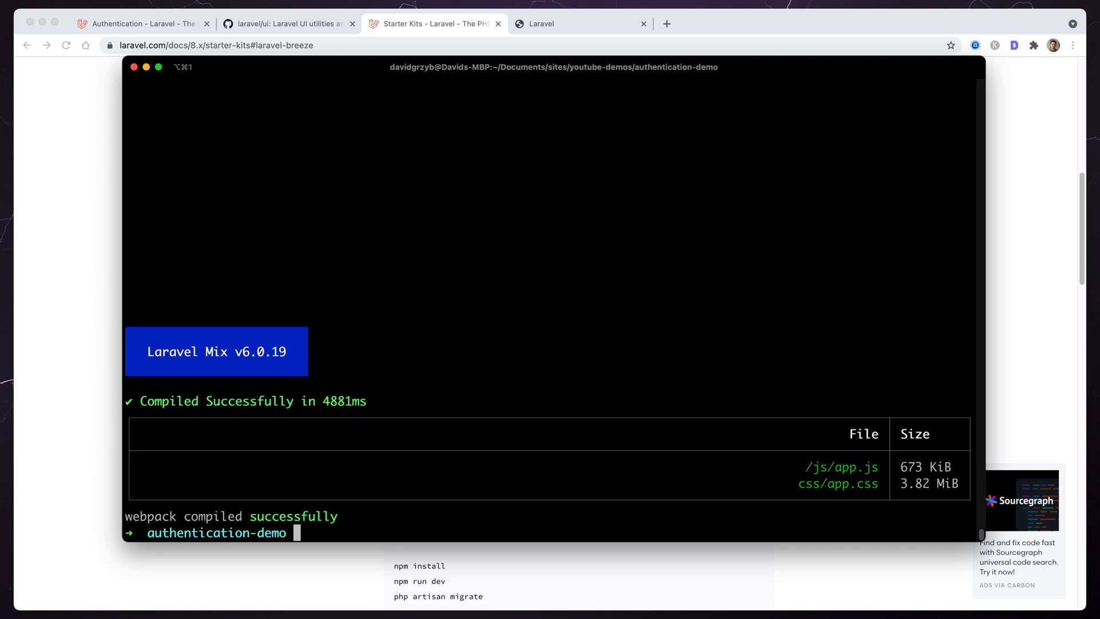
type("php artisan migrate")
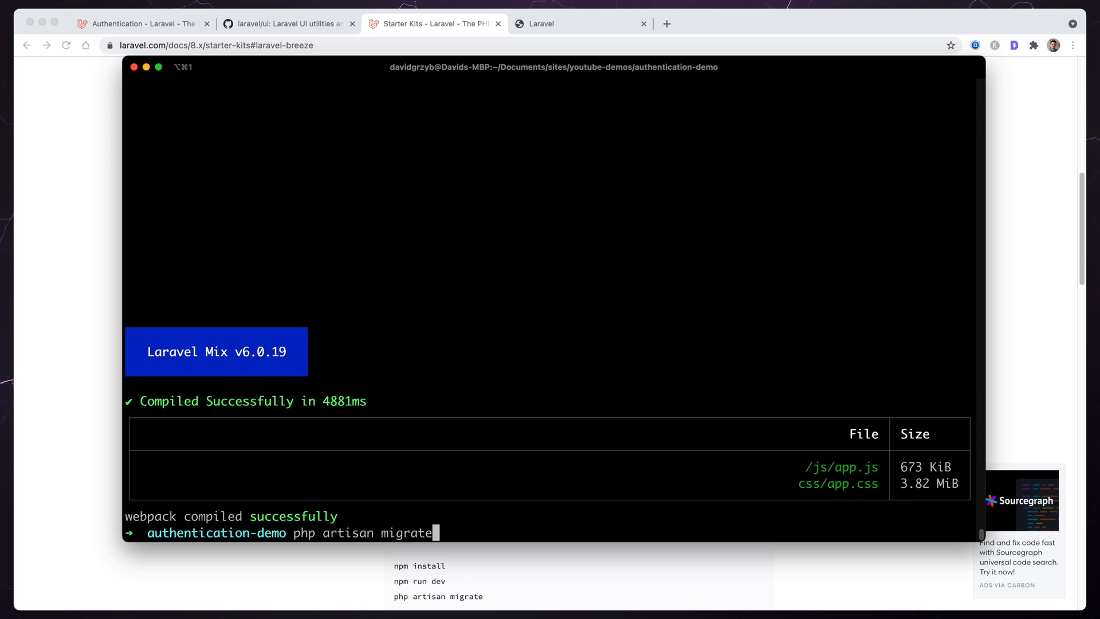
Step: Run php artisan migrate and inspect the new empty users table in TablePlus
key("Return")
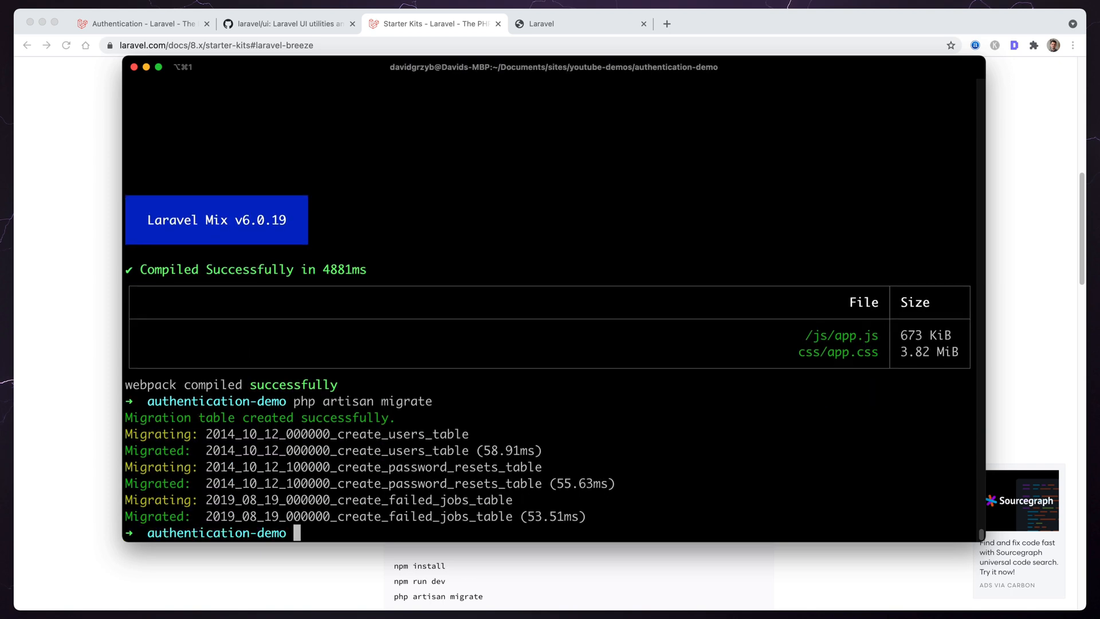
key("super+Tab")
key("super+Tab")
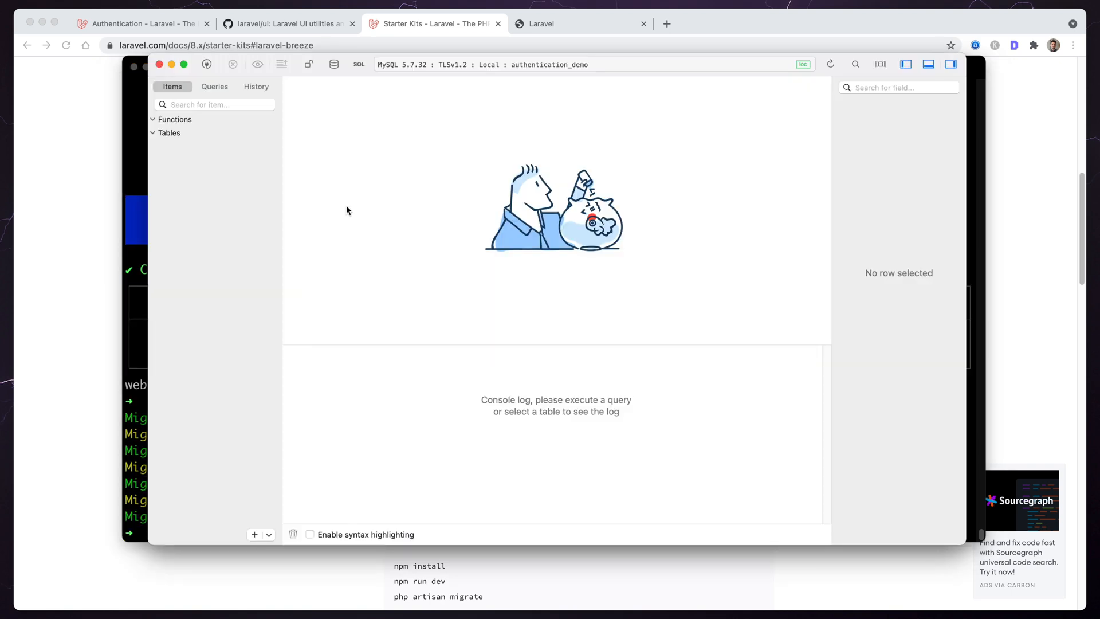
key("super+r")
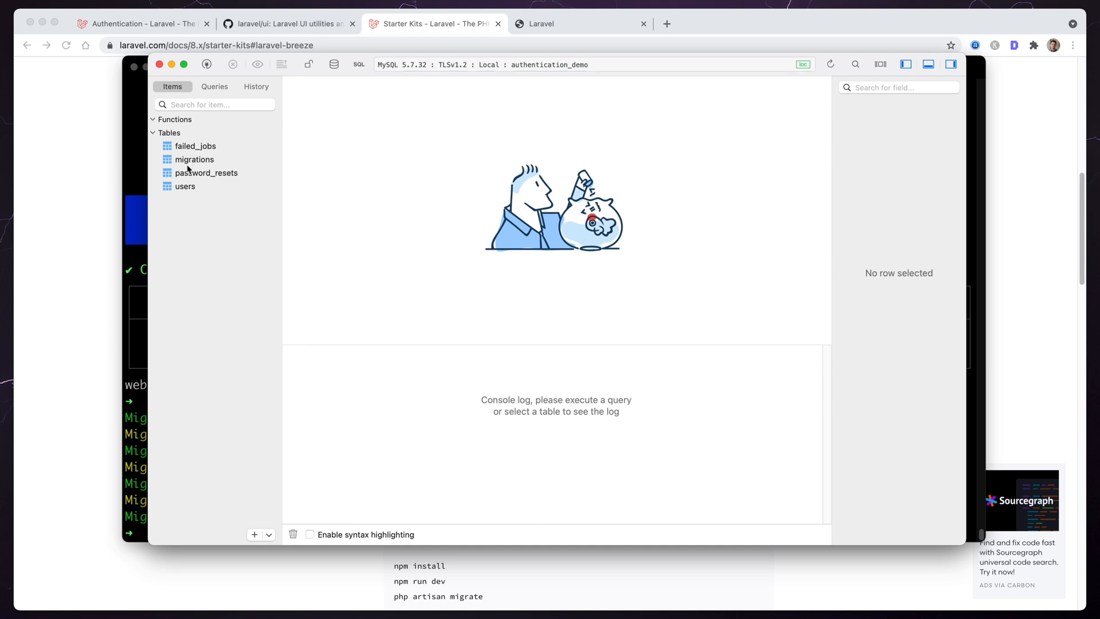
left_click(185, 186)
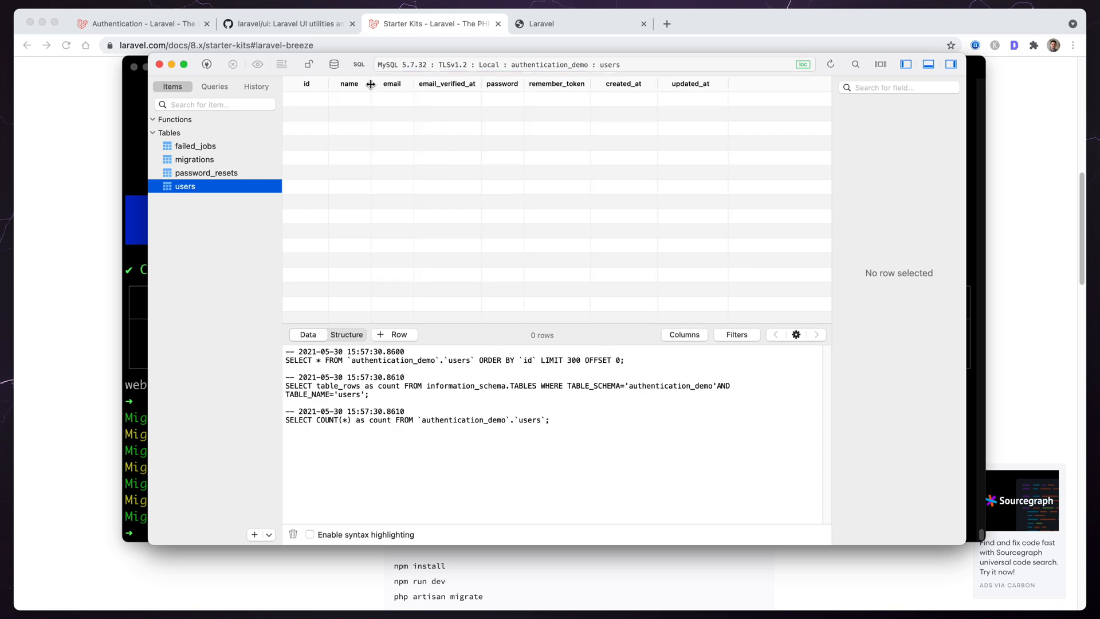
left_click_drag(370, 83, 505, 84)
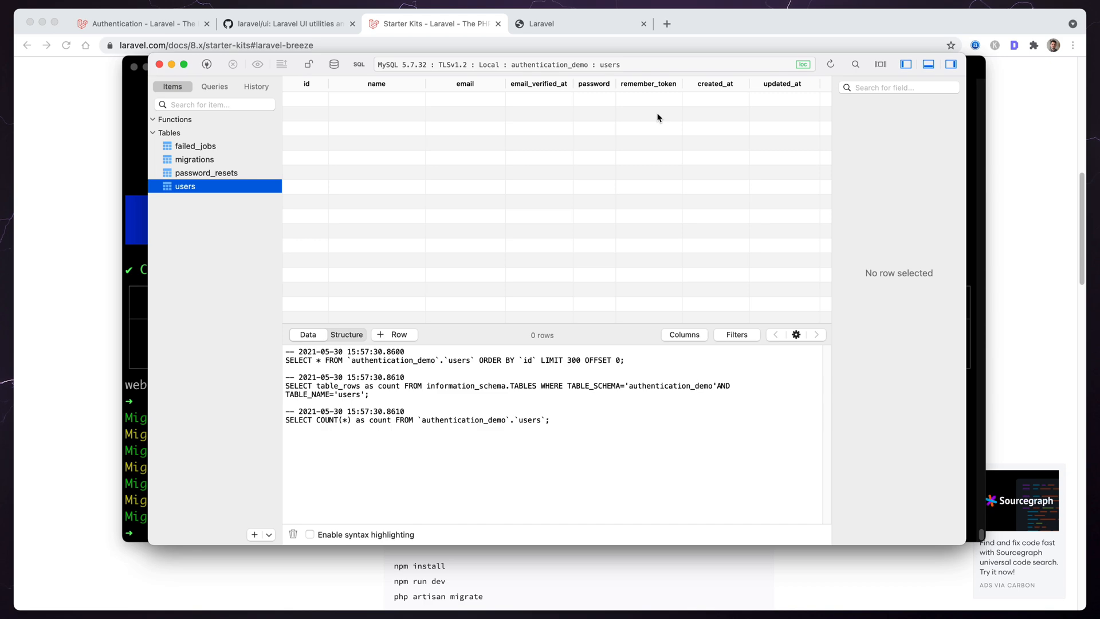
key("super+Tab")
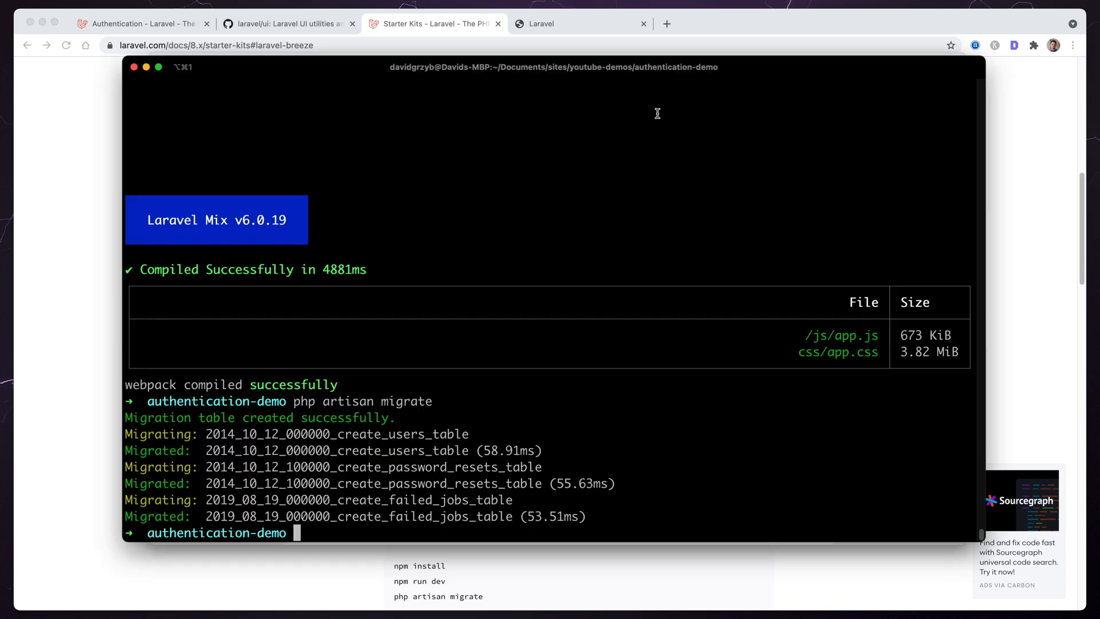
Step: Register a new test account with name, email and password through the Breeze registration form
left_click(559, 24)
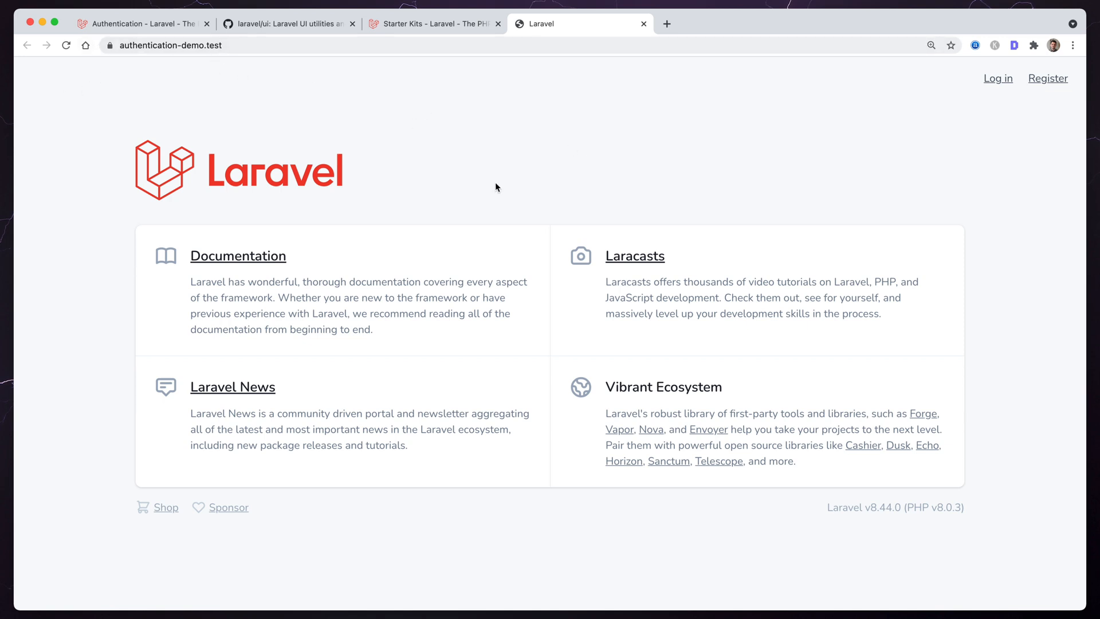
left_click(1048, 79)
type("david")
key("BackSpace")
key("BackSpace")
key("BackSpace")
type("David")
key("Tab")
type("david@tres")
key("BackSpace")
key("BackSpace")
type("est,.c")
key("BackSpace")
type("com")
key("Tab")
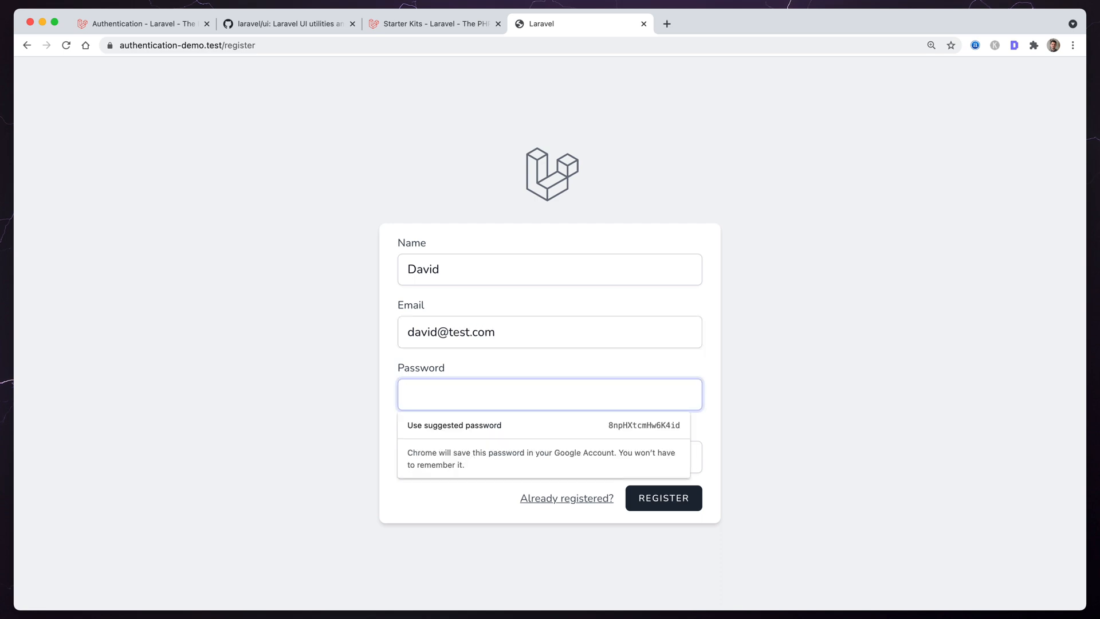
type("password")
key("Tab")
type("password")
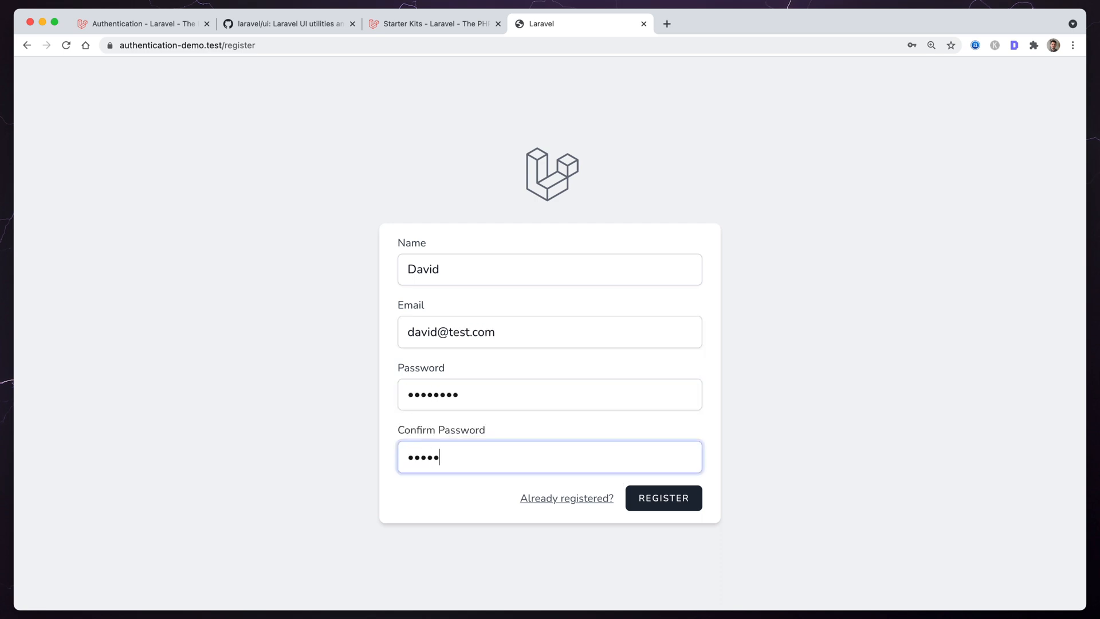
key("Return")
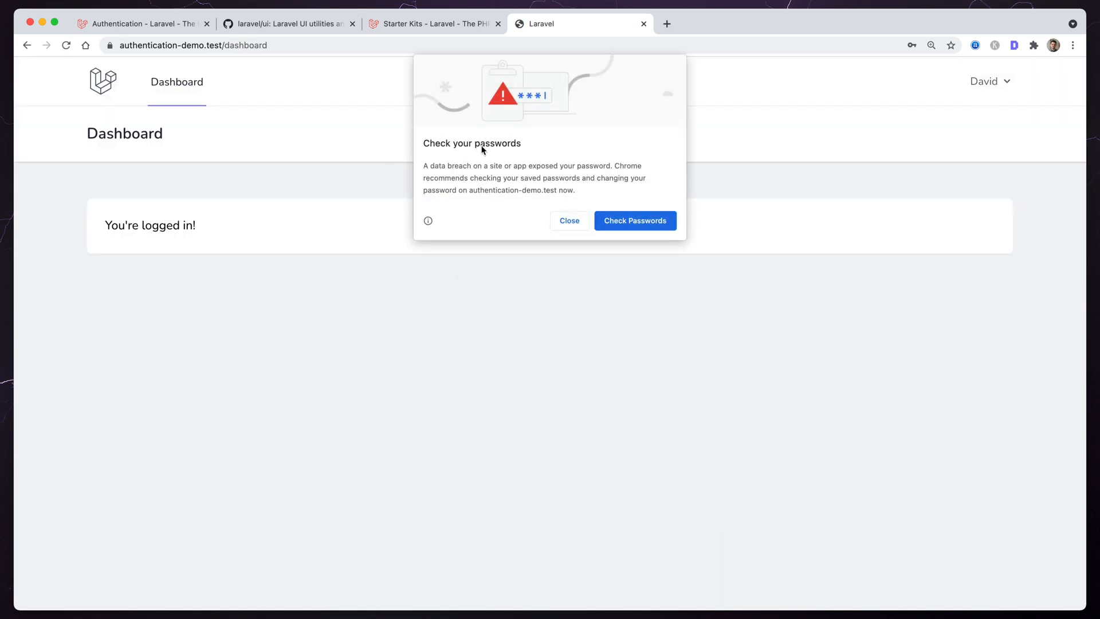
left_click(570, 222)
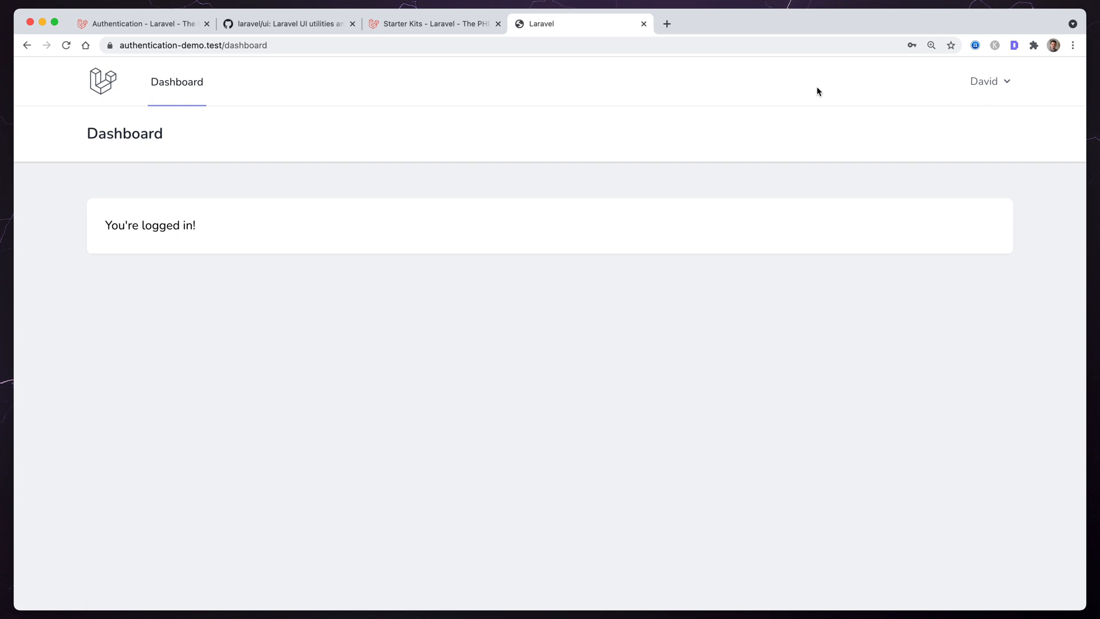
Step: Log out via the account menu and log back in, landing on the 'You're logged in!' dashboard
left_click(981, 81)
left_click(898, 111)
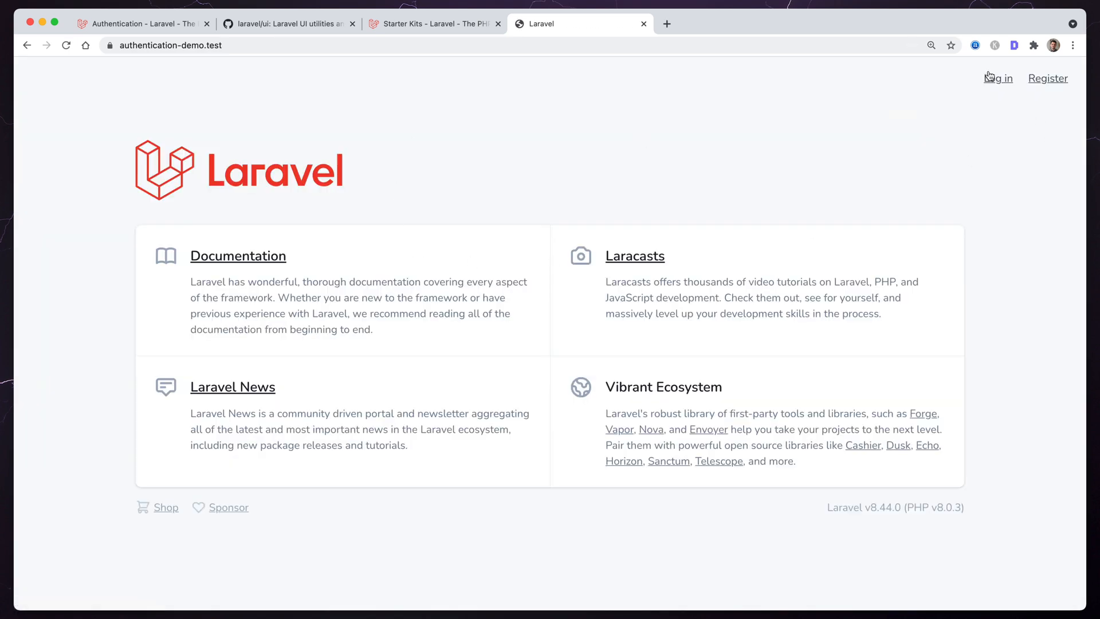
left_click(998, 78)
type("dav")
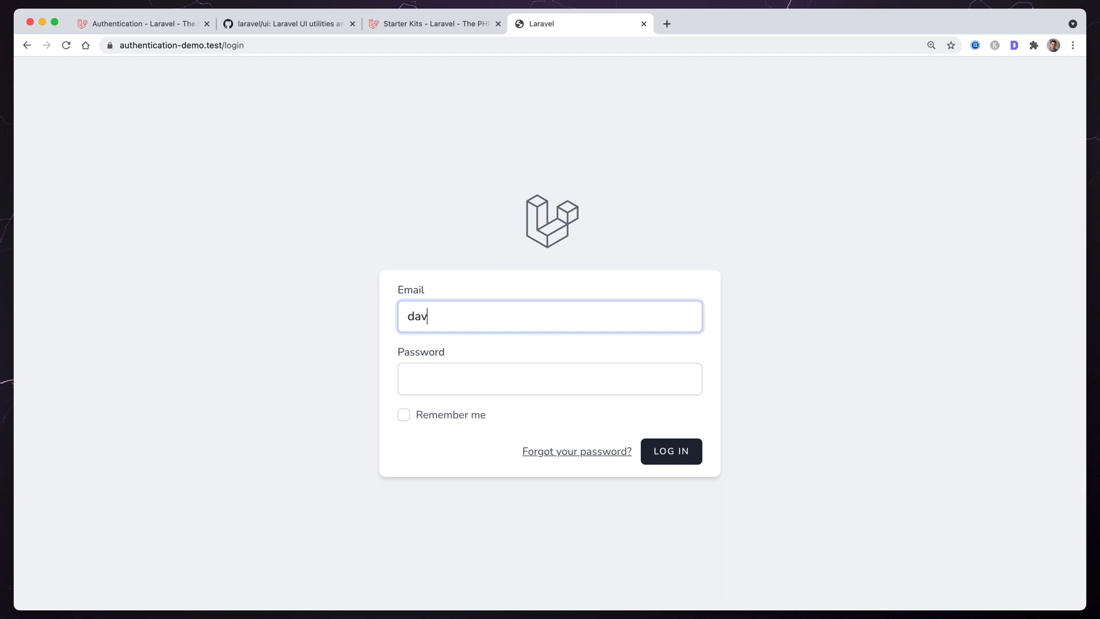
type("id@test,co")
key("BackSpace")
key("BackSpace")
key("BackSpace")
type(".com")
key("Tab")
type("password")
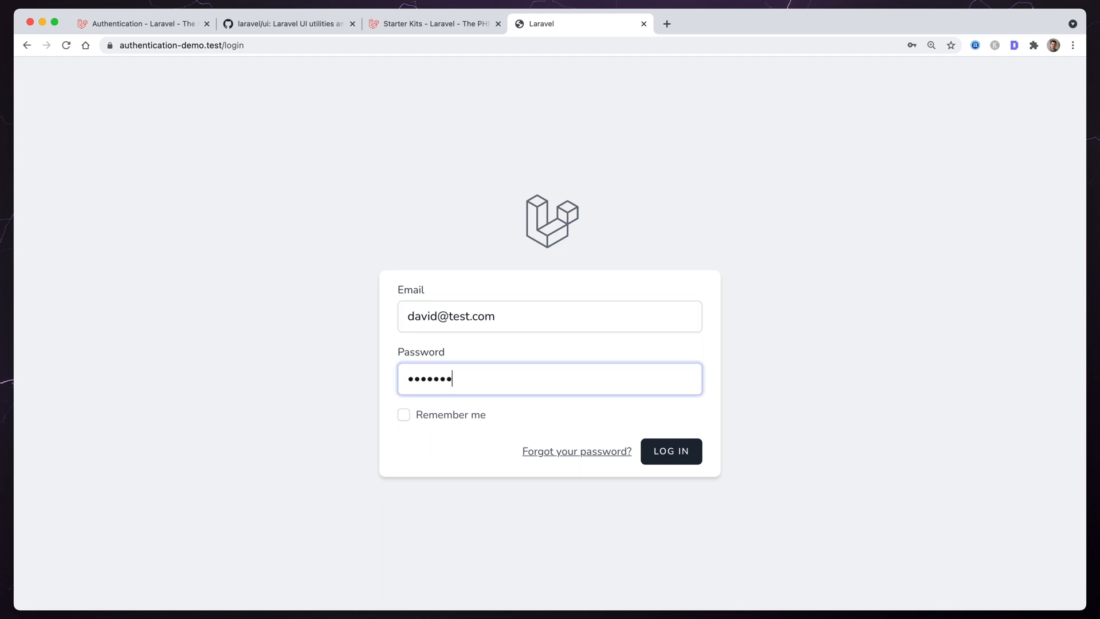
key("Return")
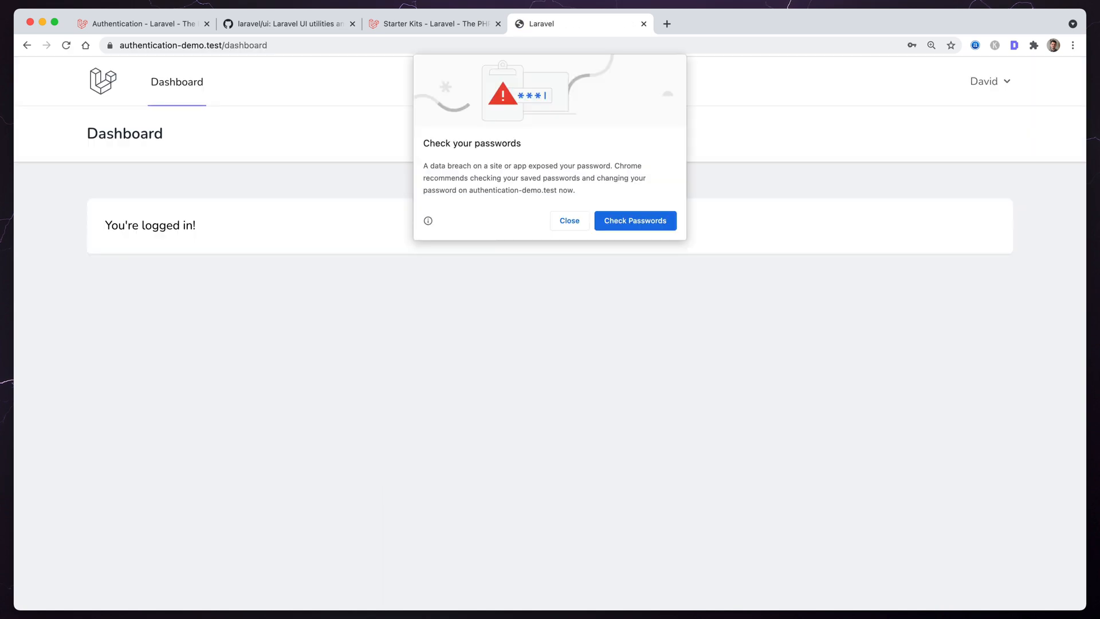
left_click(569, 220)
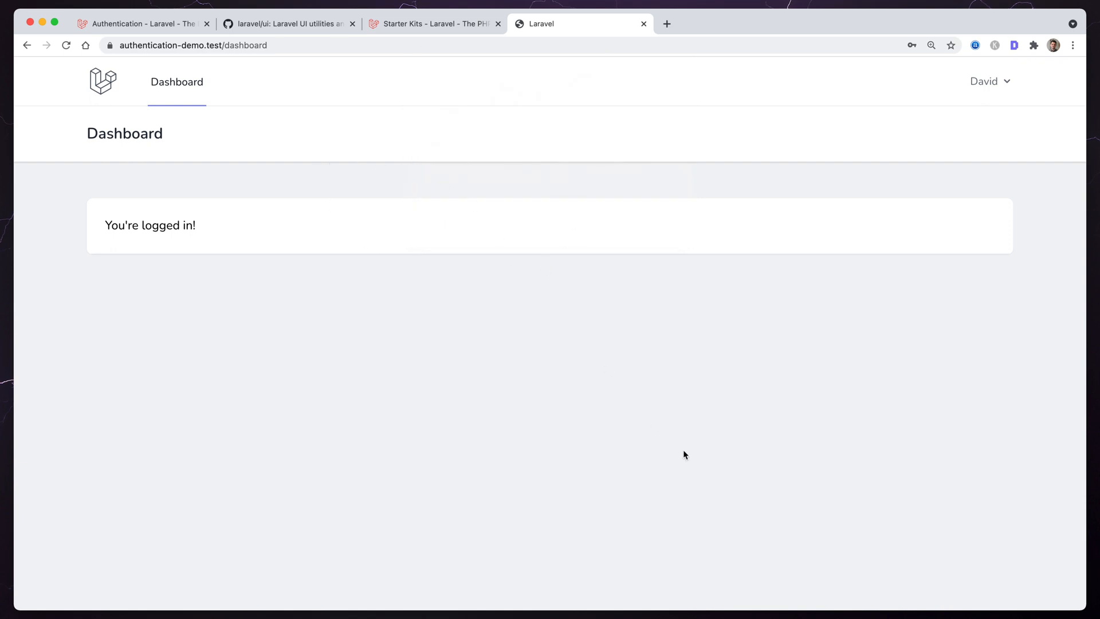
Step: In VS Code, expand app/Http/Controllers/Auth and open RegisteredUserController.php
key("super+Tab")
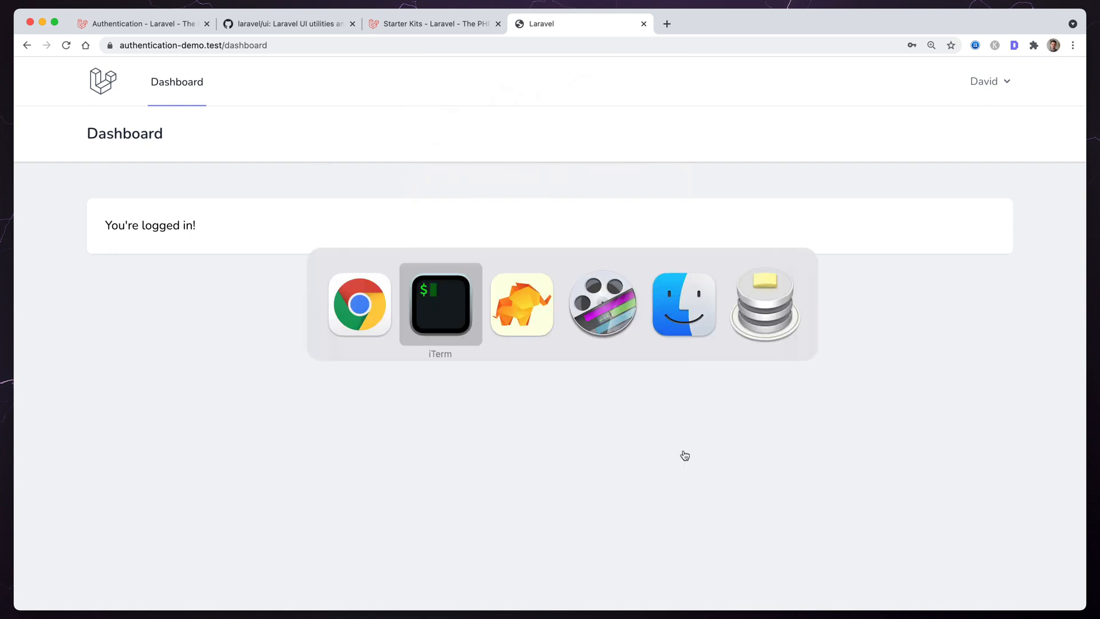
key("super+Tab")
key("super+k")
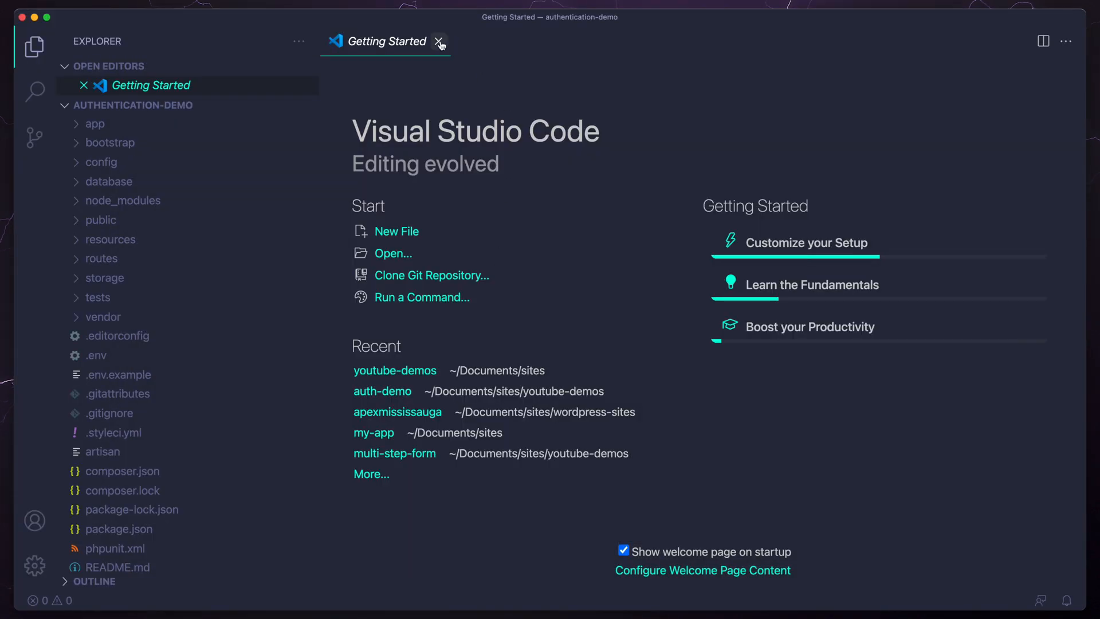
left_click(438, 42)
scroll(197, 259, "down", 3)
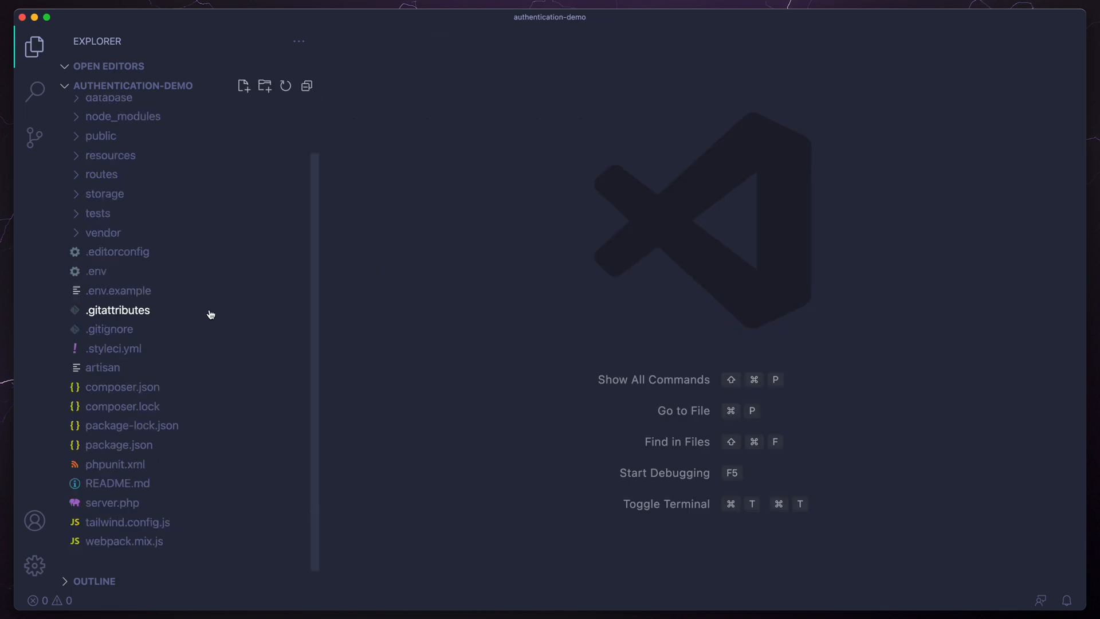
scroll(211, 313, "up", 3)
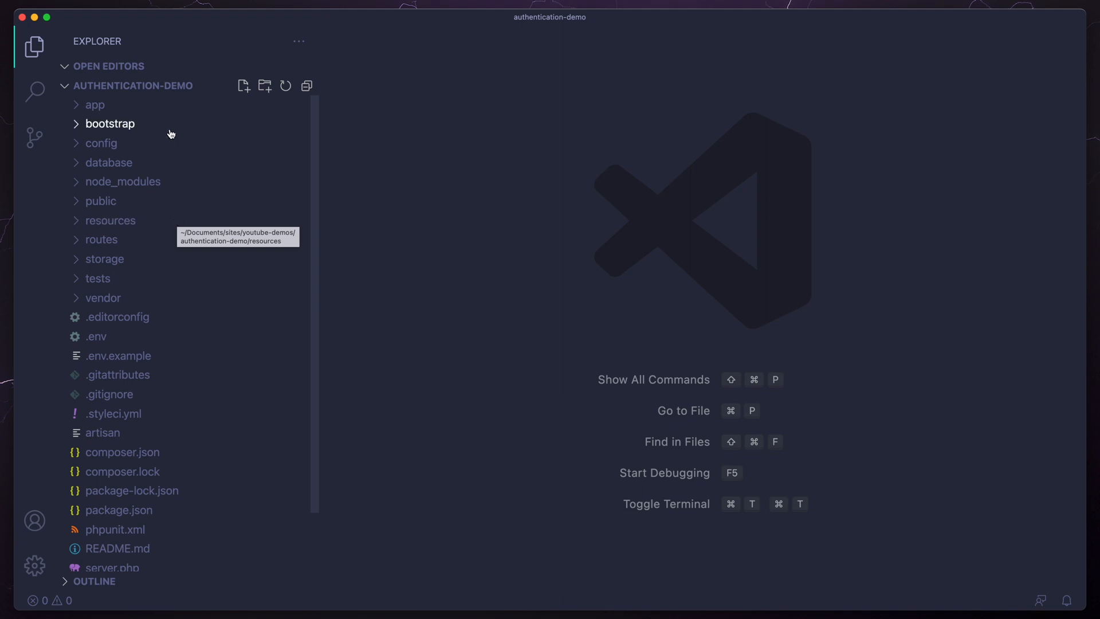
left_click(129, 106)
left_click(121, 143)
left_click(108, 162)
left_click(127, 181)
left_click(119, 200)
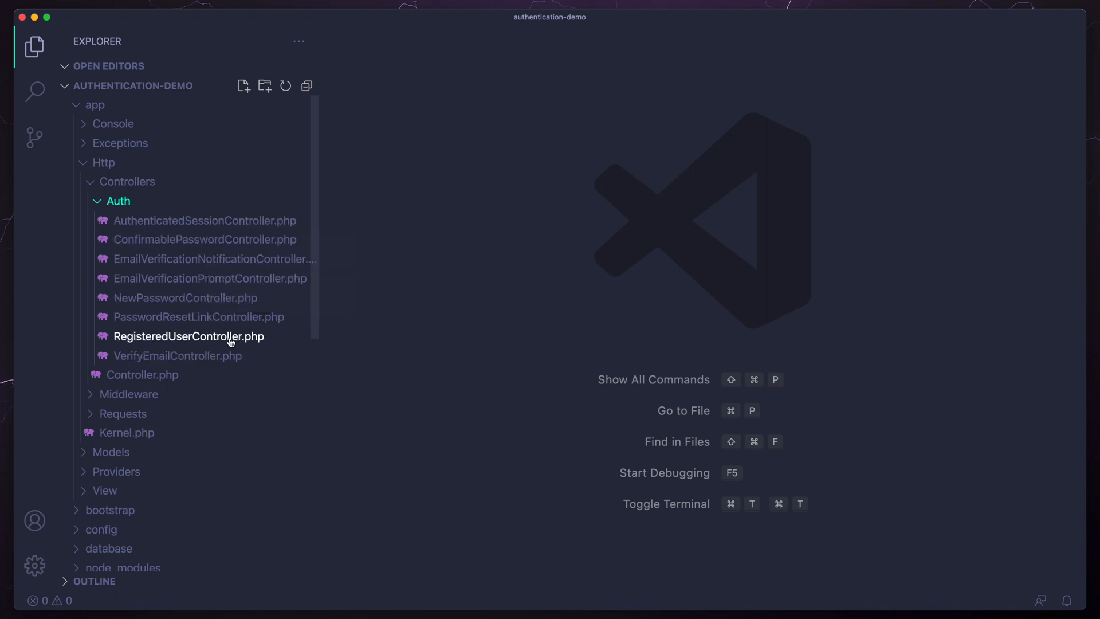
left_click(188, 336)
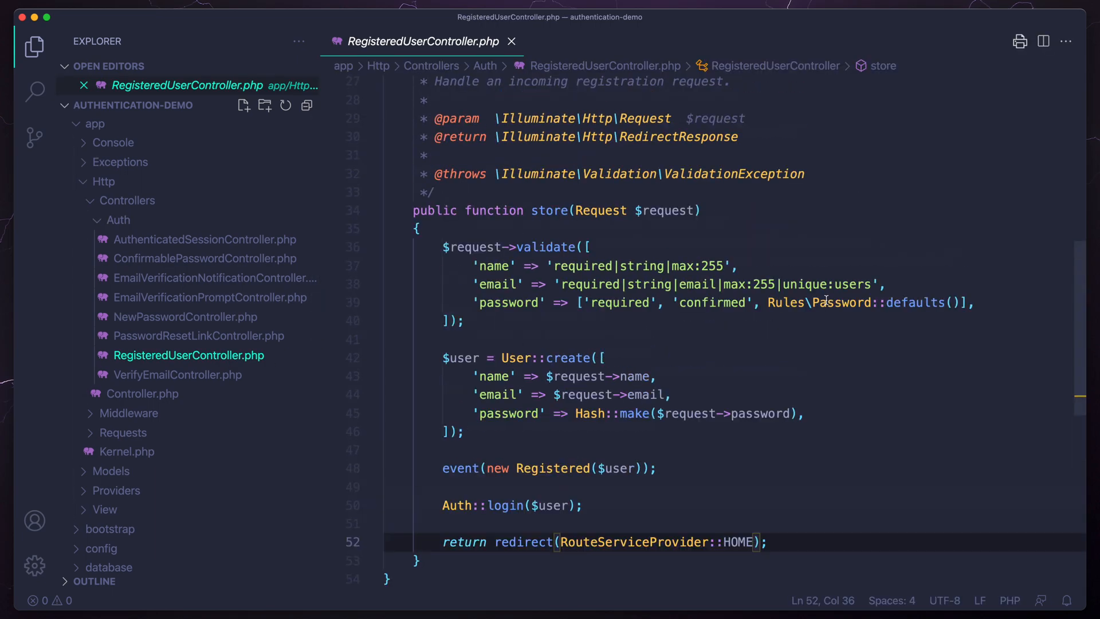
scroll(827, 301, "up", 5)
scroll(826, 302, "up", 5)
scroll(826, 301, "up", 3)
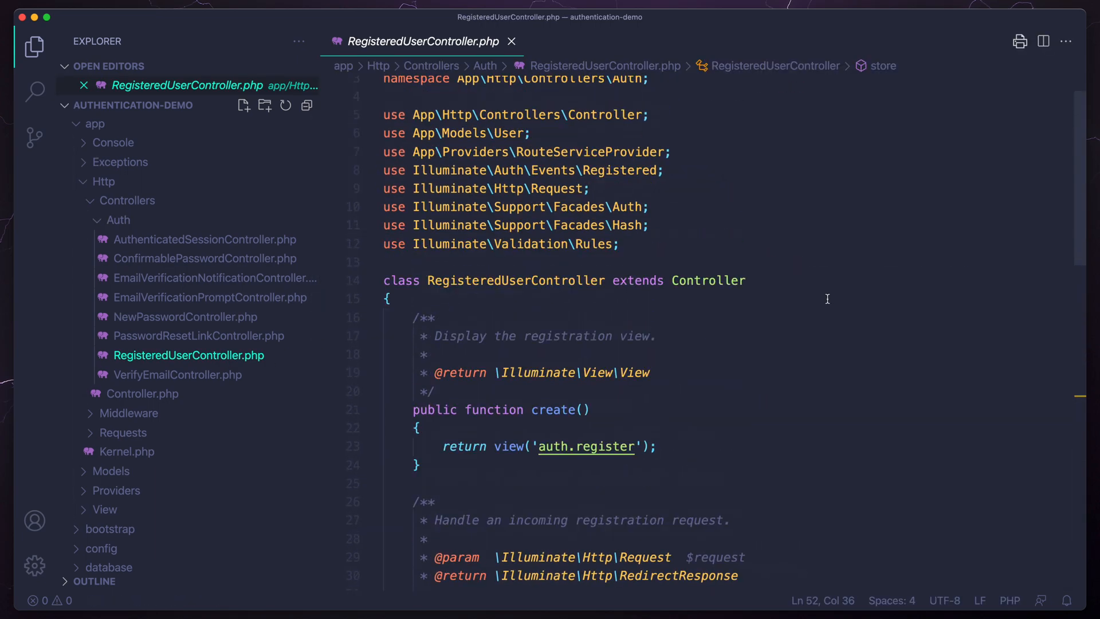
scroll(828, 298, "up", 2)
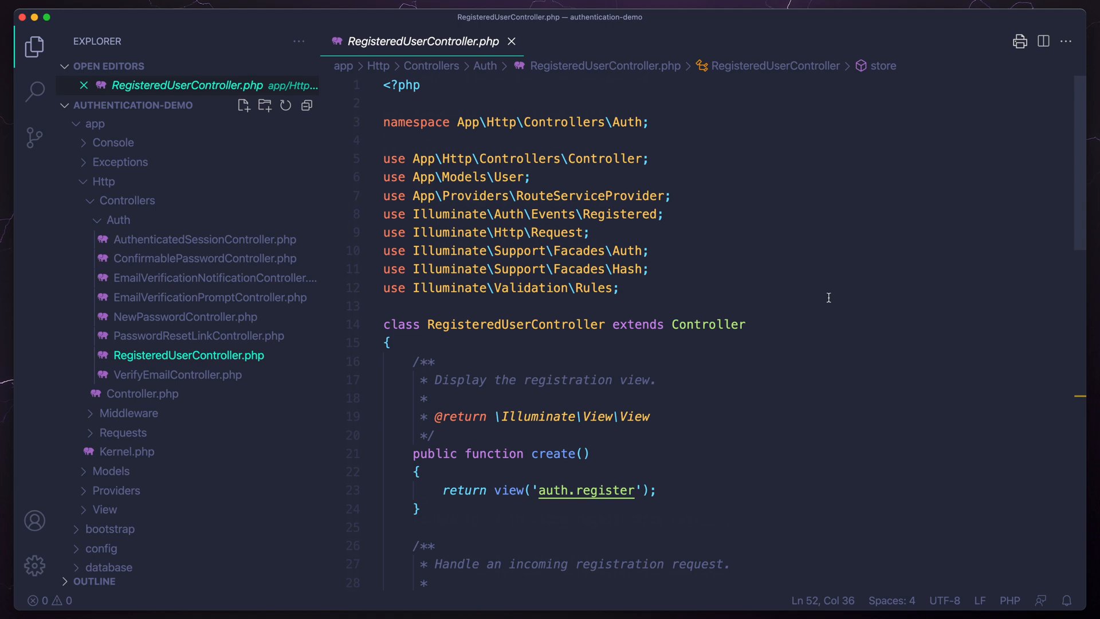
scroll(828, 299, "down", 3)
scroll(828, 298, "down", 3)
scroll(828, 298, "down", 2)
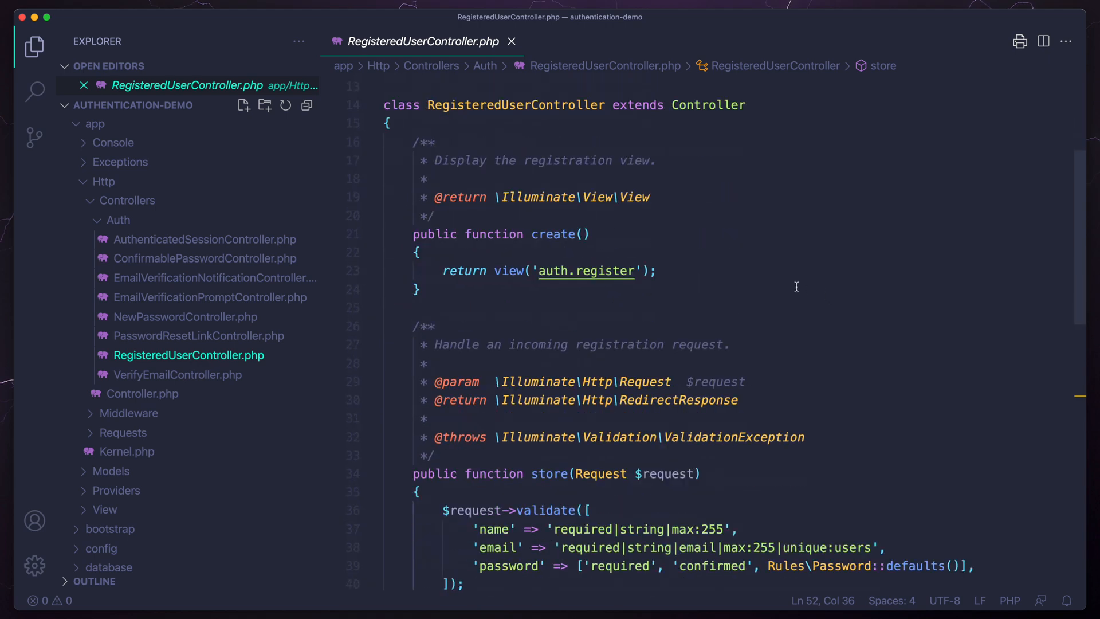
scroll(796, 288, "down", 3)
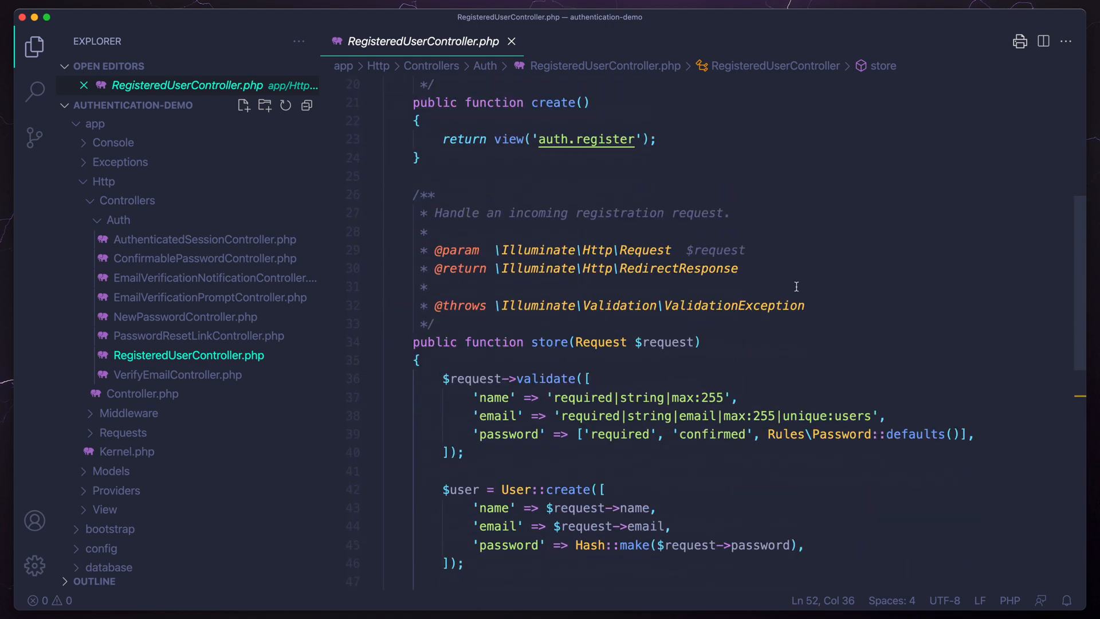
scroll(800, 289, "up", 2)
left_click_drag(471, 235, 658, 227)
scroll(759, 385, "down", 2)
scroll(759, 385, "down", 4)
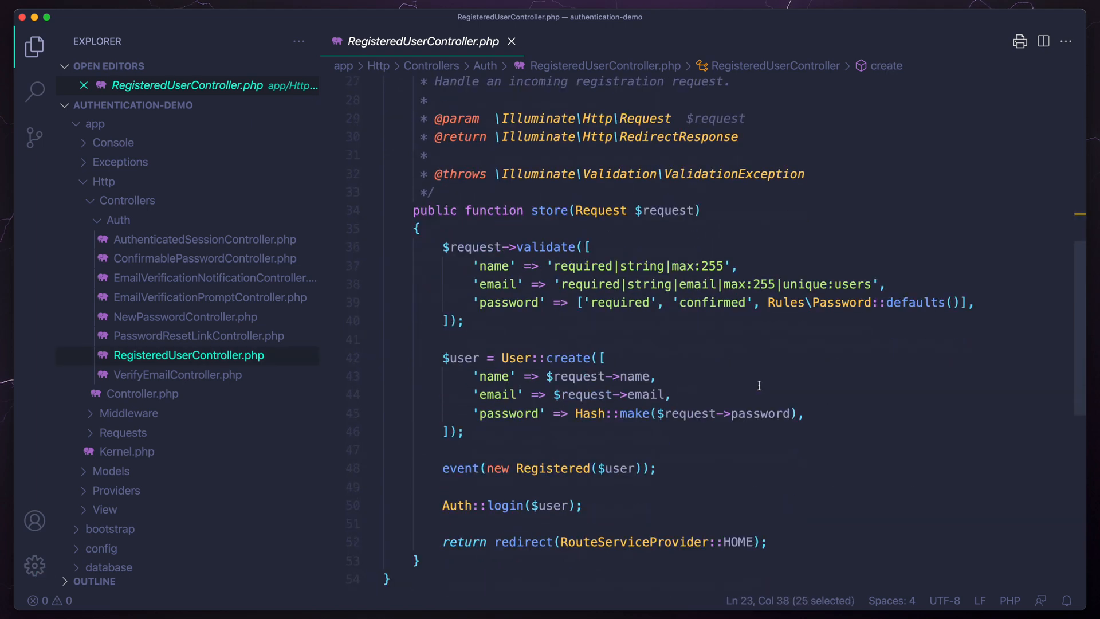
scroll(733, 384, "up", 4)
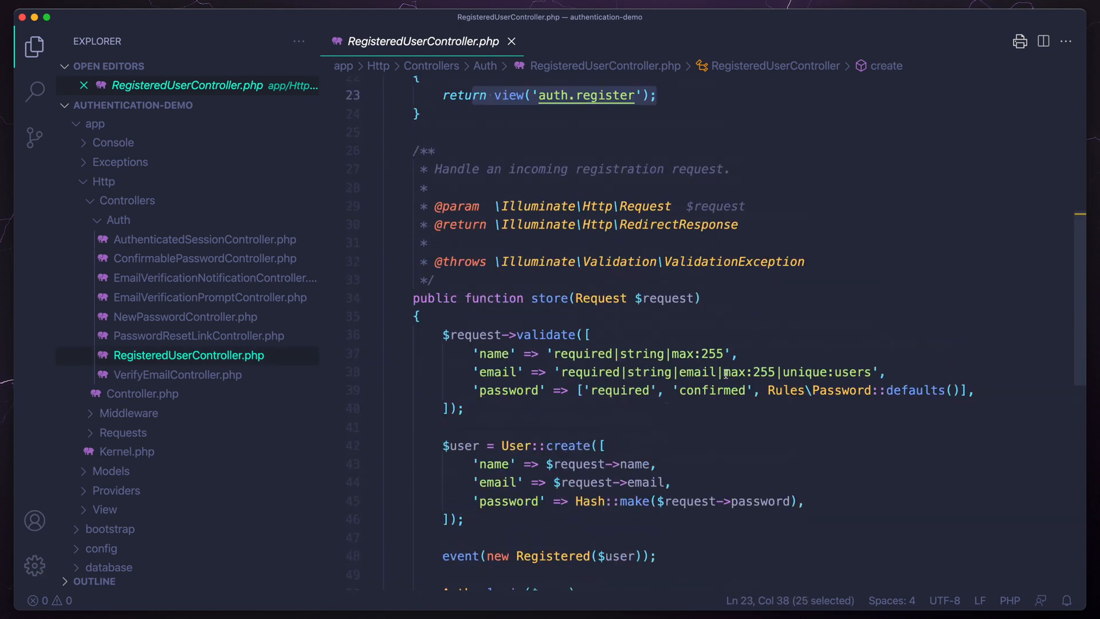
scroll(734, 383, "up", 2)
Step: Cmd-click 'auth.register' to open the register.blade.php view
left_click(614, 228)
left_click(613, 228, "ctrl")
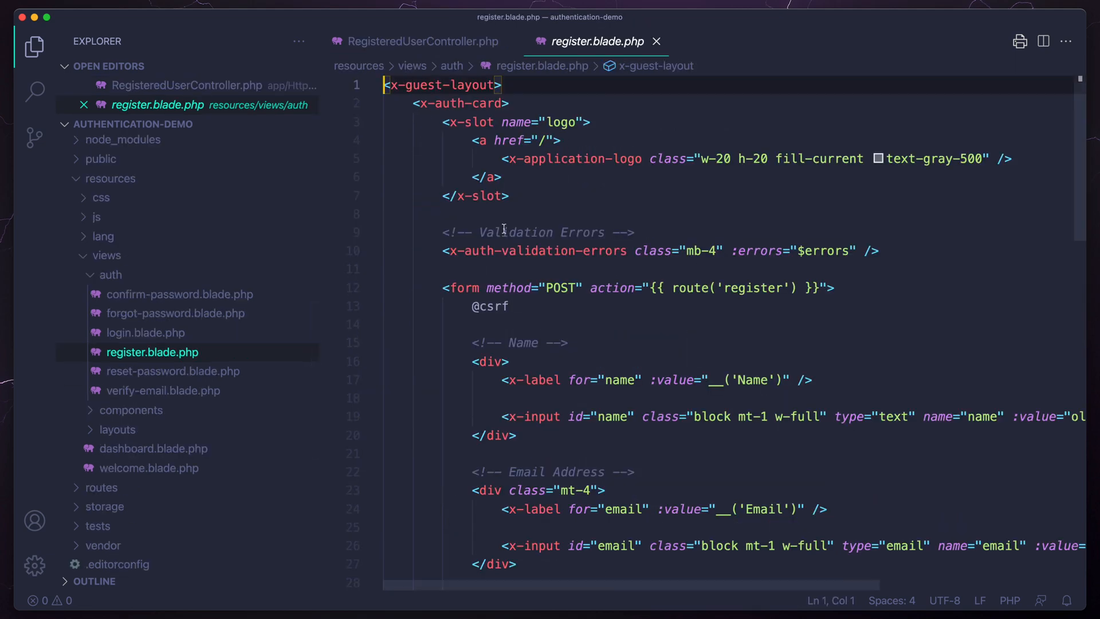
scroll(533, 215, "down", 4)
scroll(504, 229, "down", 2)
scroll(504, 229, "up", 6)
scroll(511, 232, "down", 3)
scroll(581, 263, "down", 4)
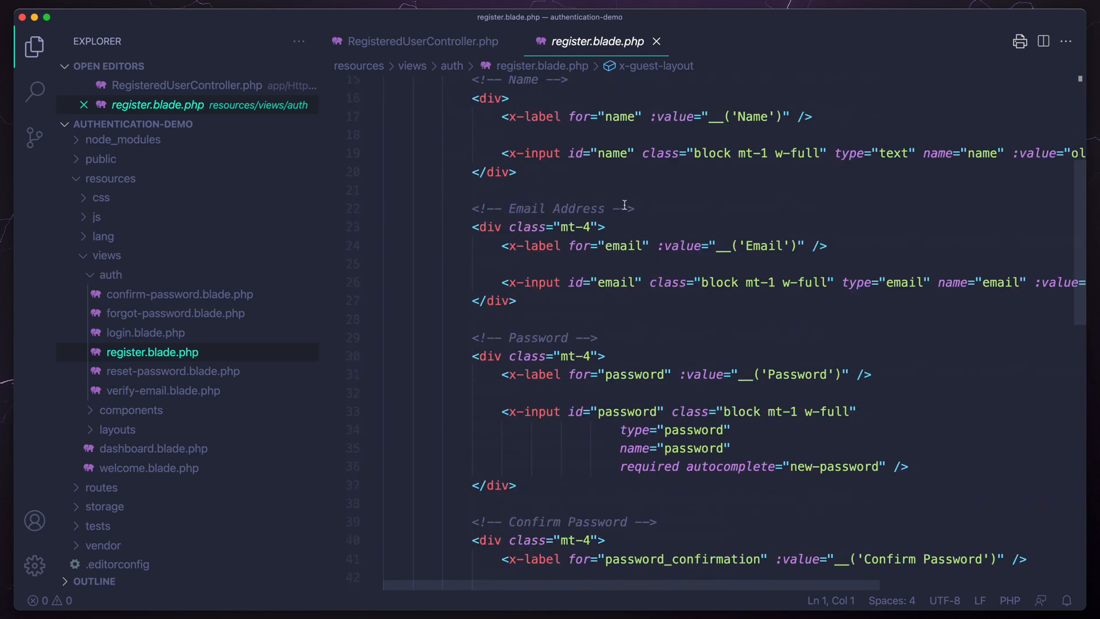
scroll(750, 321, "down", 5)
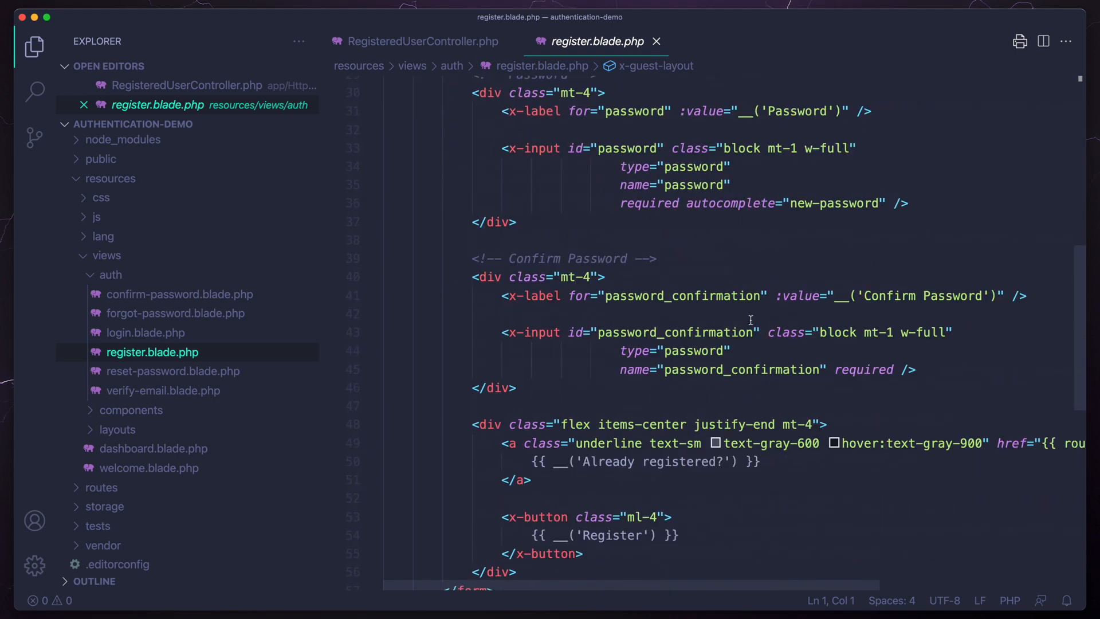
scroll(751, 320, "down", 2)
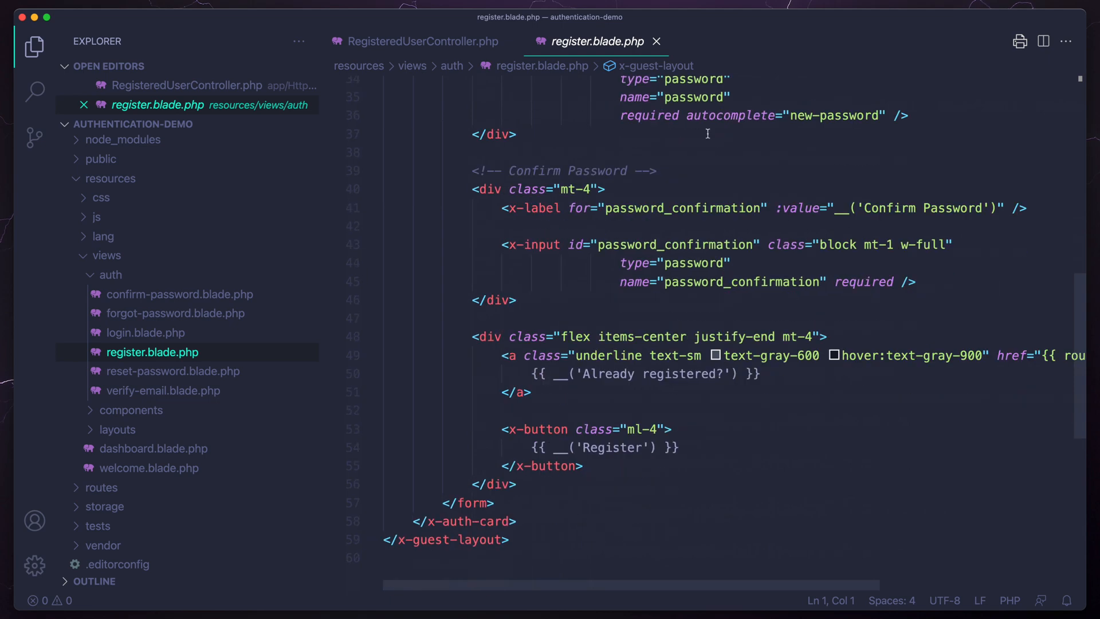
Step: Close register.blade.php and highlight the store() method's Registered event, login and redirect lines
left_click(656, 41)
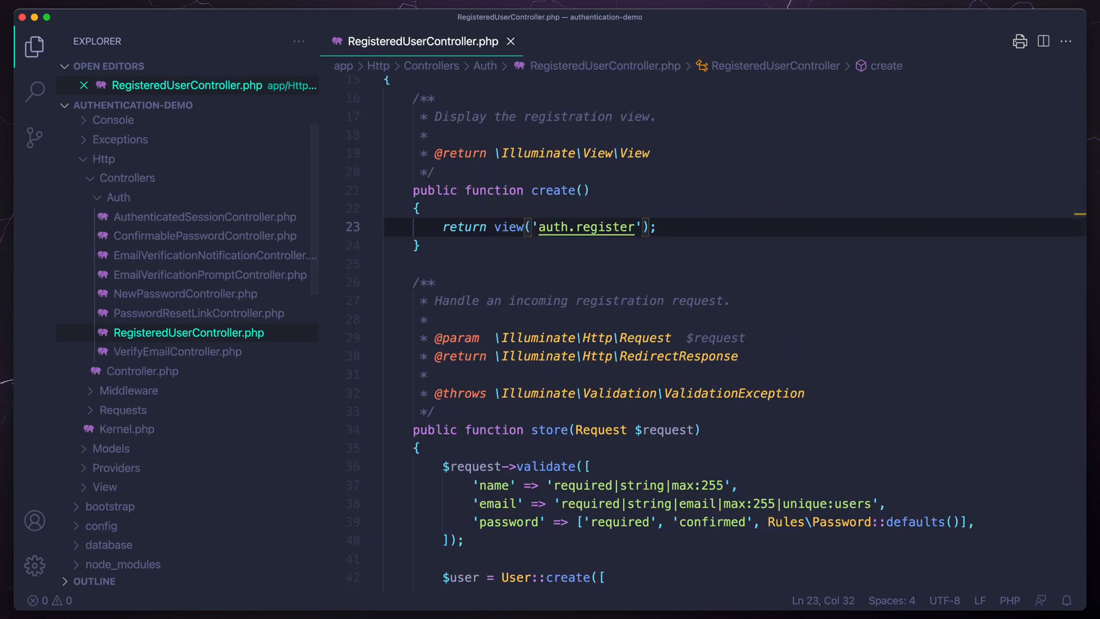
scroll(962, 325, "down", 4)
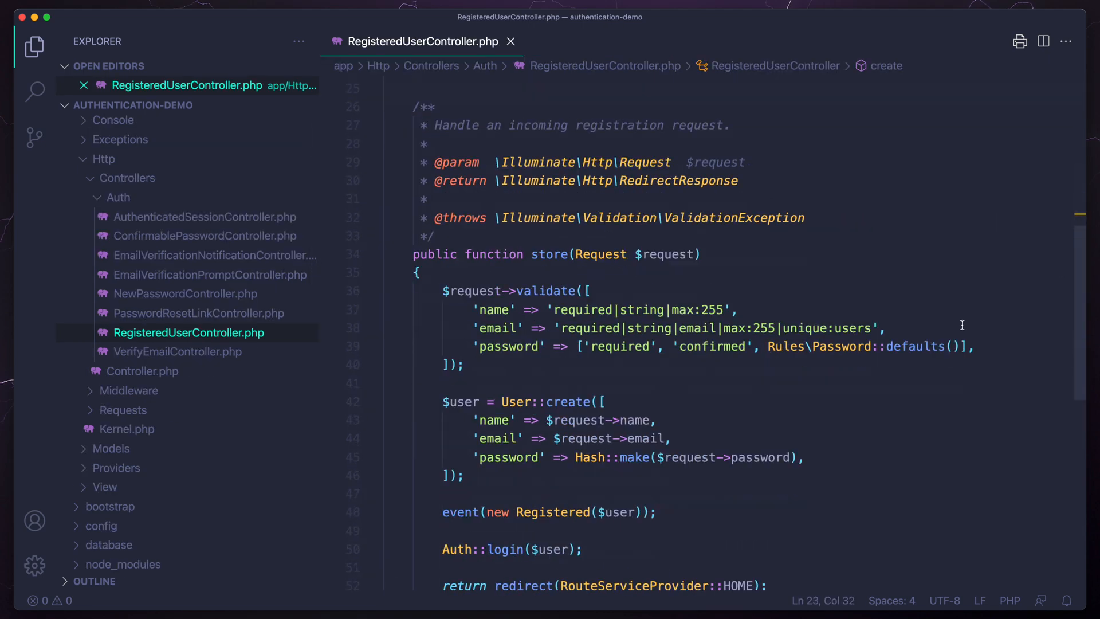
scroll(962, 324, "down", 2)
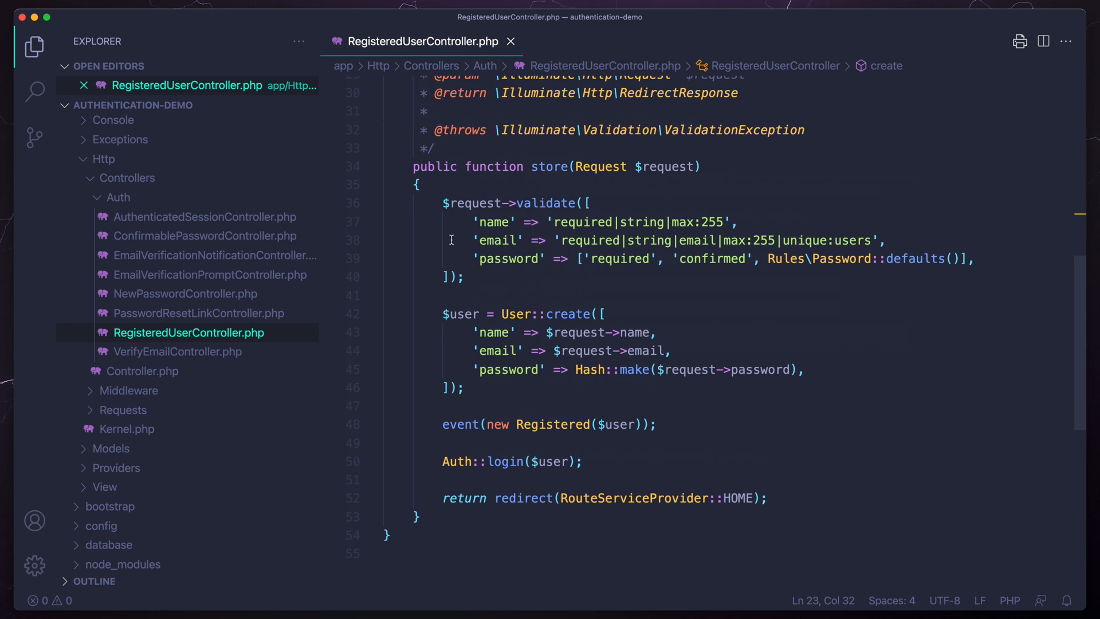
left_click_drag(657, 424, 547, 424)
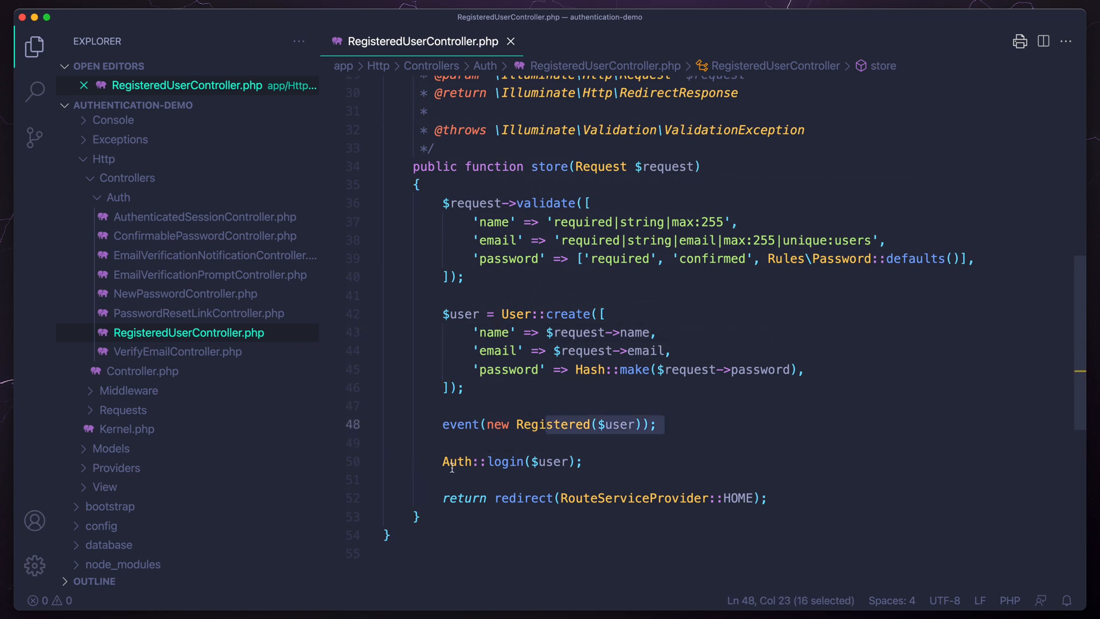
left_click_drag(442, 461, 583, 462)
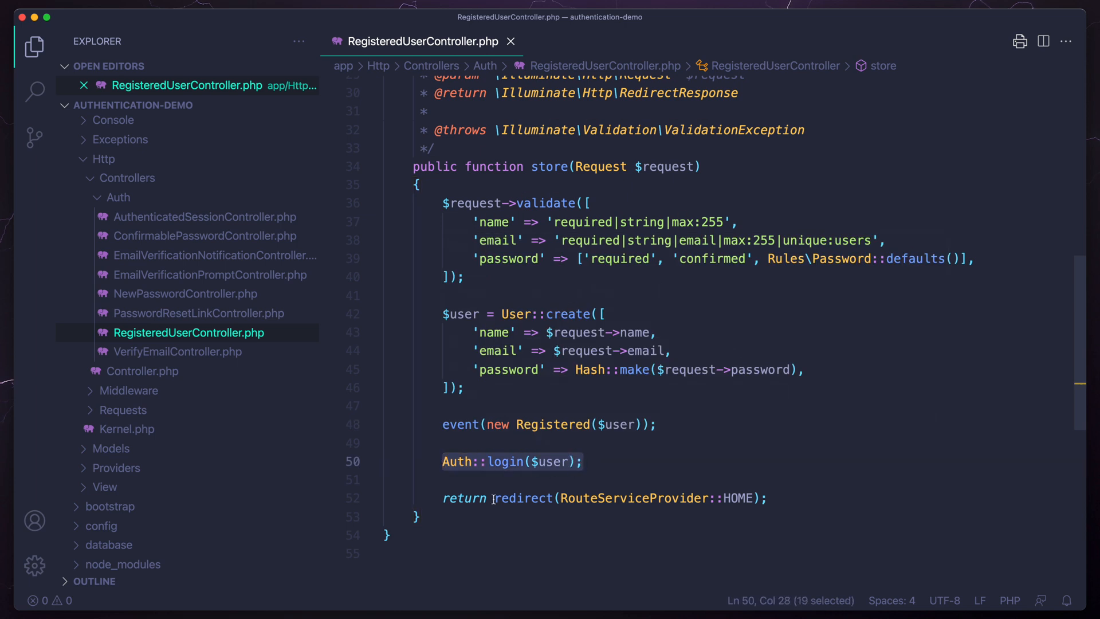
left_click_drag(495, 497, 553, 497)
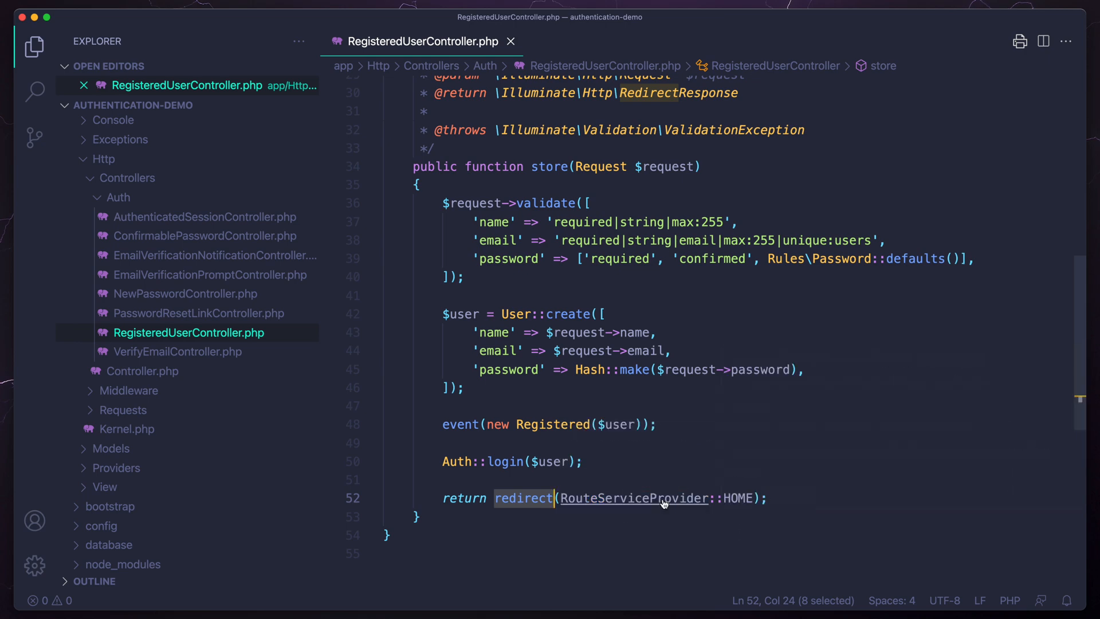
Step: Open RouteServiceProvider to see HOME = '/dashboard', then close it and the registration controller
left_click(634, 498, "super")
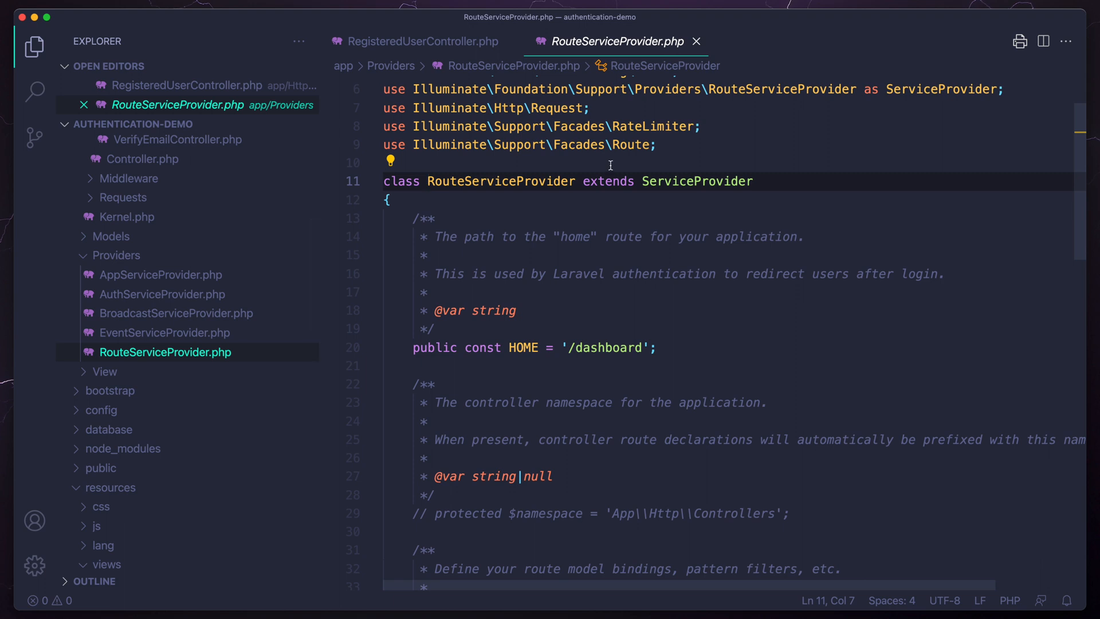
left_click(521, 350)
left_click_drag(570, 347, 643, 347)
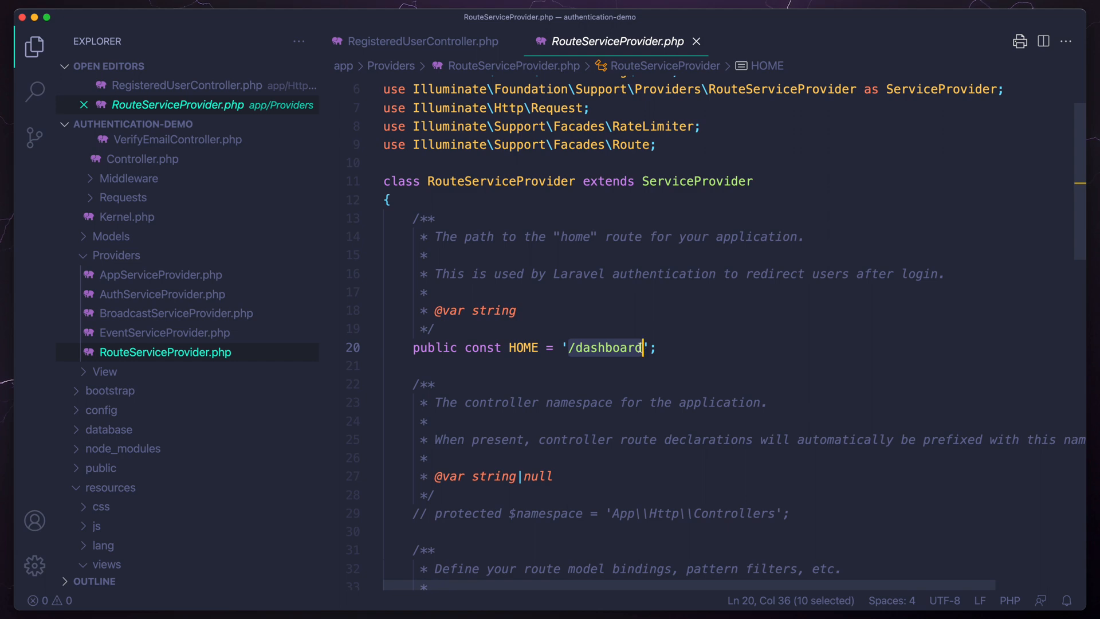
left_click(696, 42)
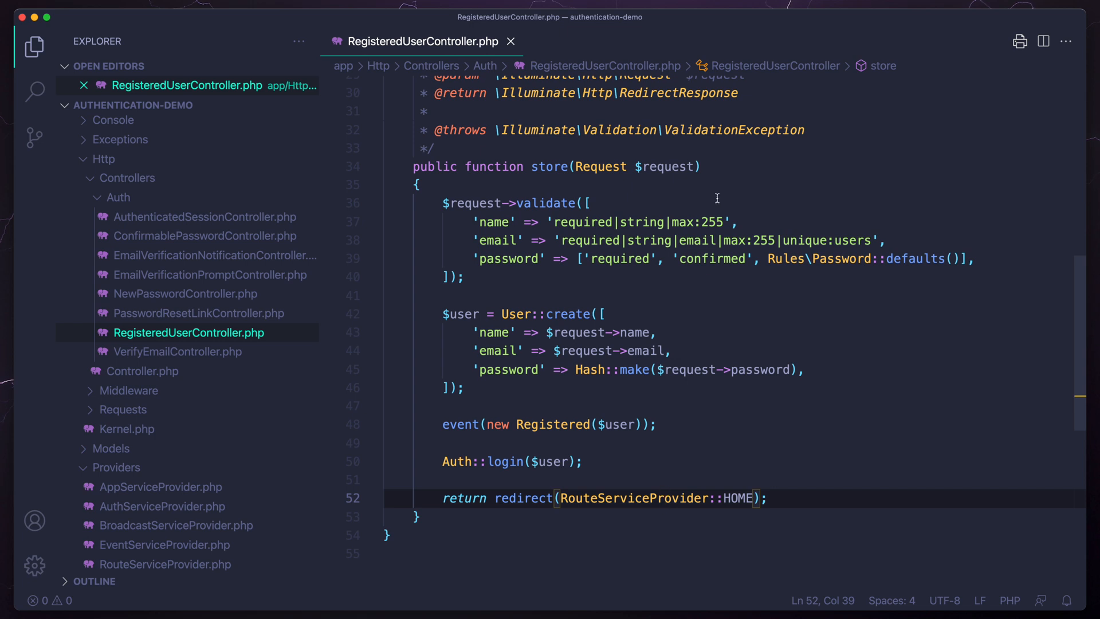
left_click(637, 498)
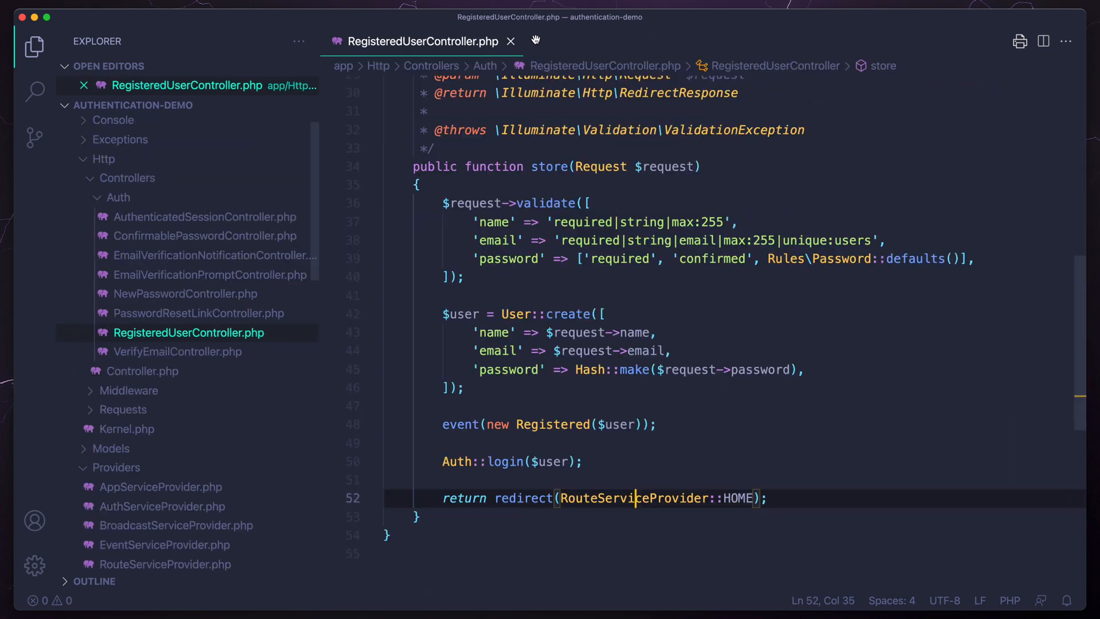
left_click(511, 41)
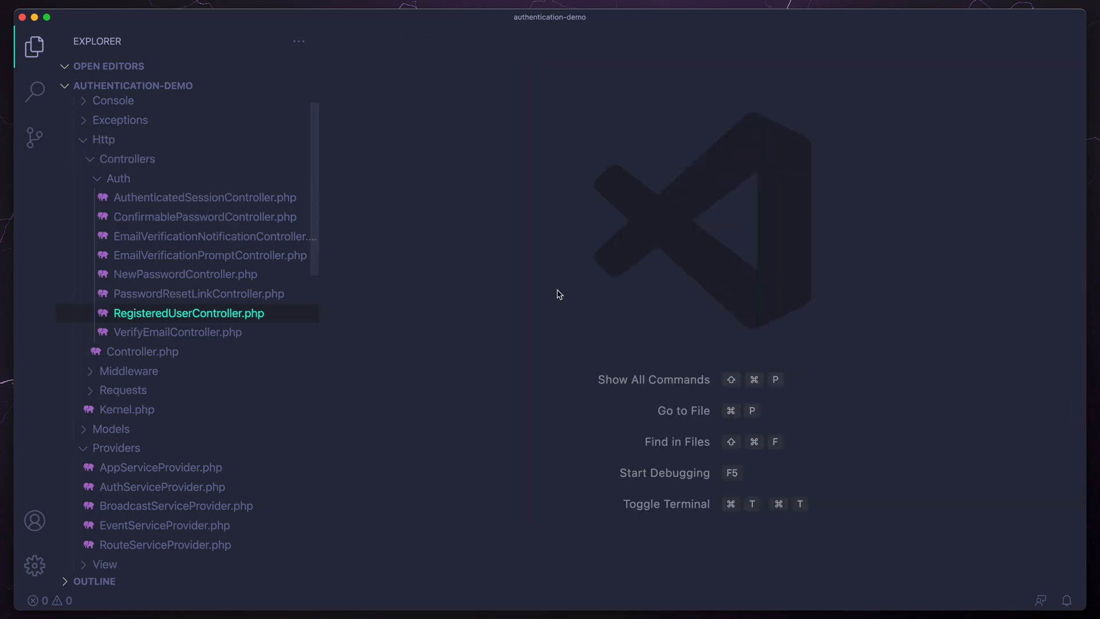
Step: Bring up routes/web.php and highlight the dashboard route path
key("super+p")
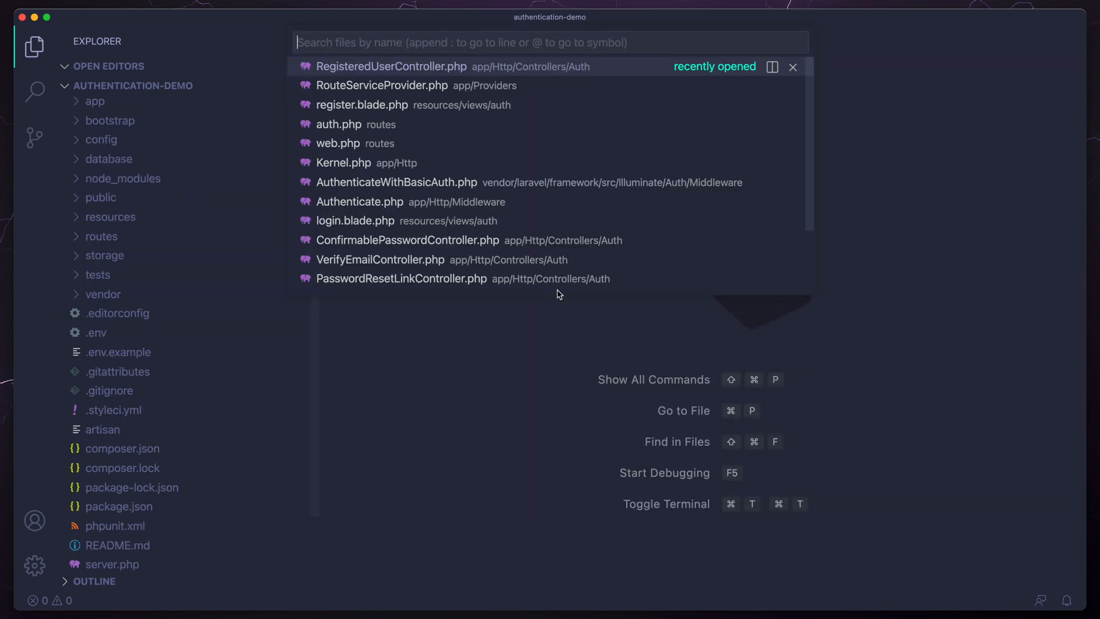
type("web")
key("Return")
left_click(505, 259)
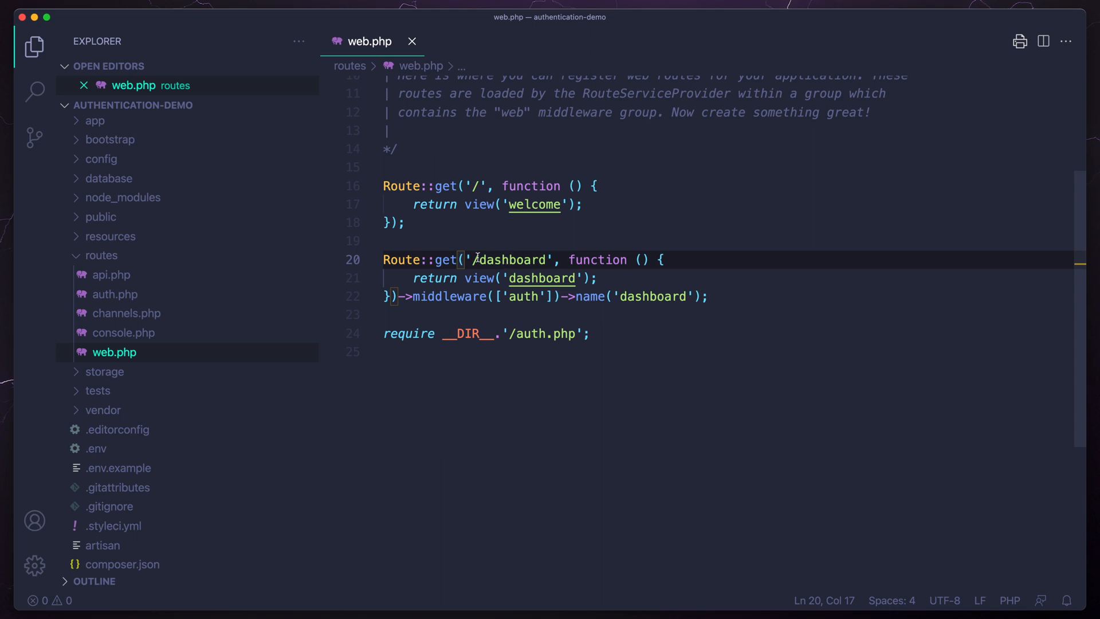
left_click_drag(478, 260, 547, 260)
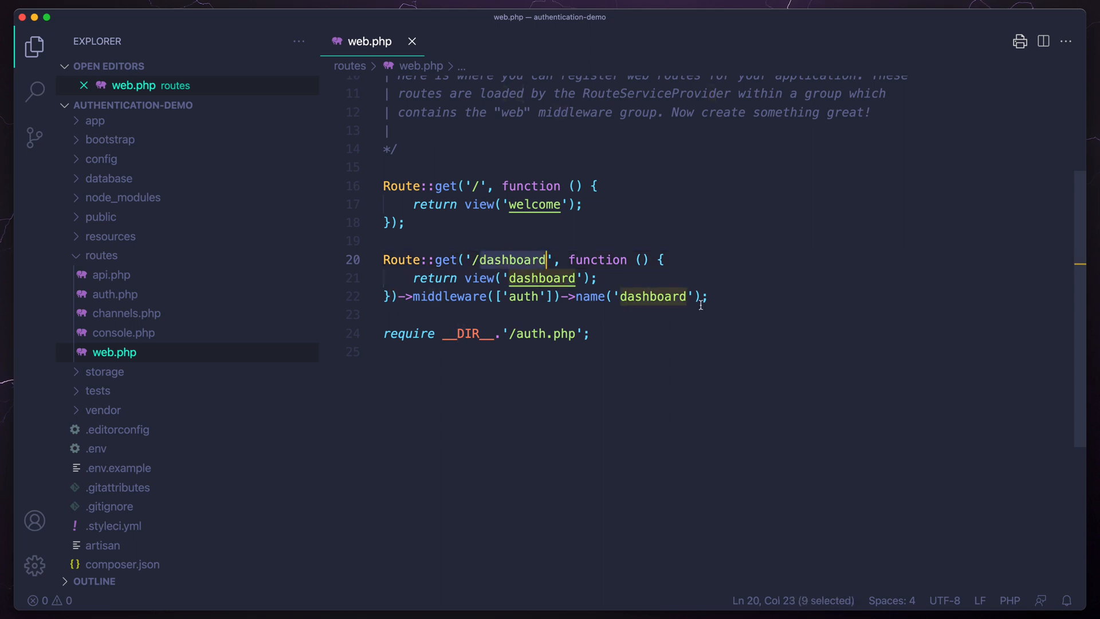
scroll(698, 318, "up", 5)
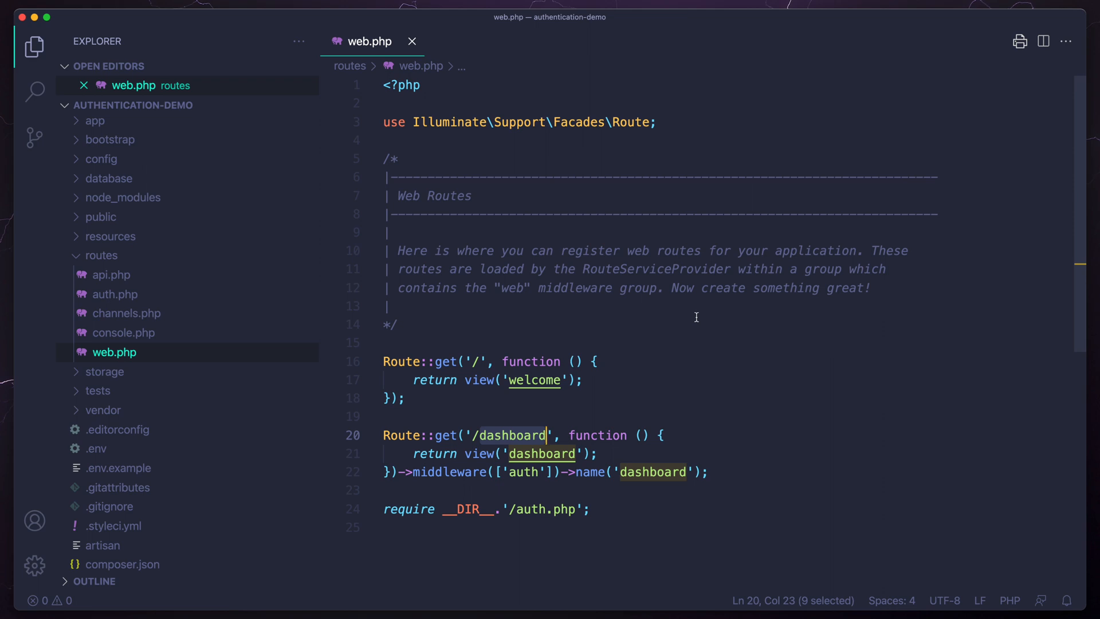
Step: Try a Route::auth(); line under the header comment, then remove it and save web.php unchanged
left_click(448, 333)
key("Return")
key("Return")
type("Route::")
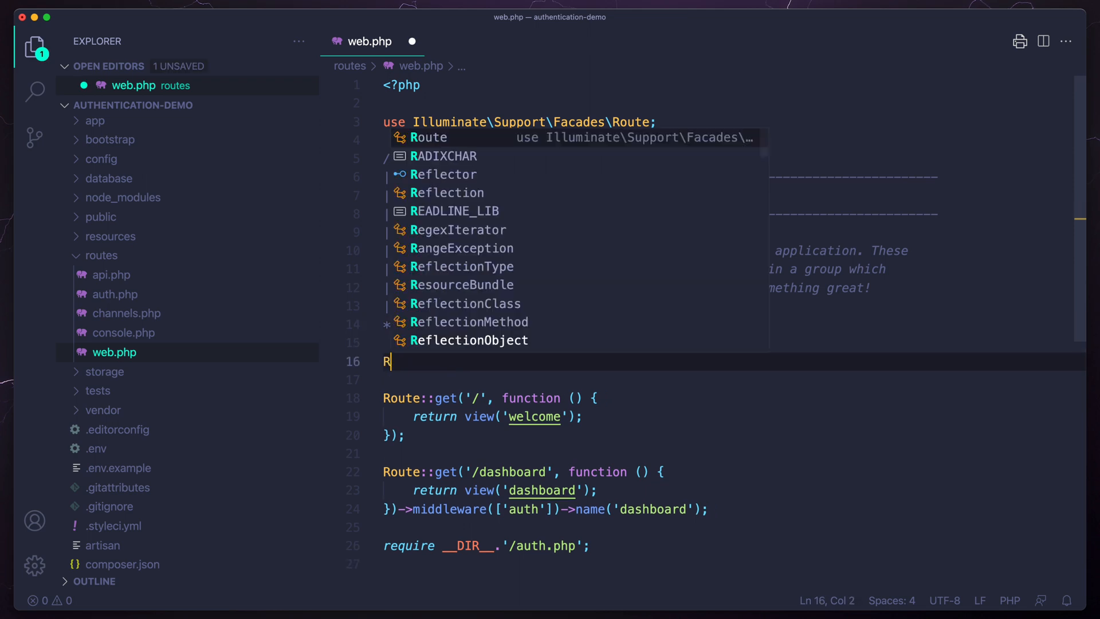
key("BackSpace")
type(":auth(*);")
key("Left")
key("Left")
key("BackSpace")
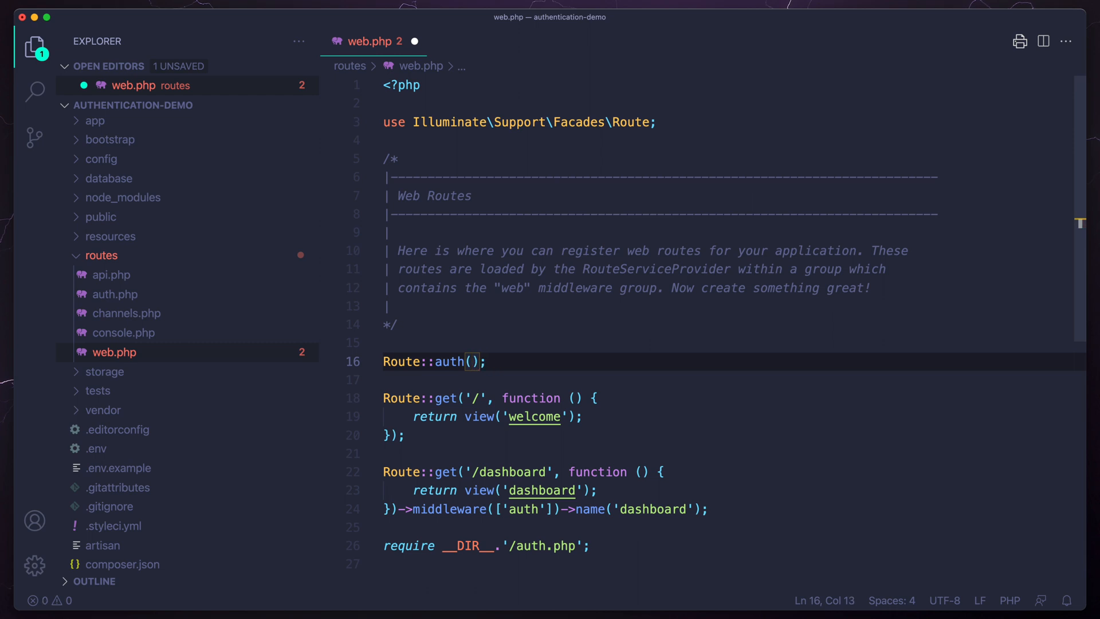
key("super+shift+k")
key("super+shift+k")
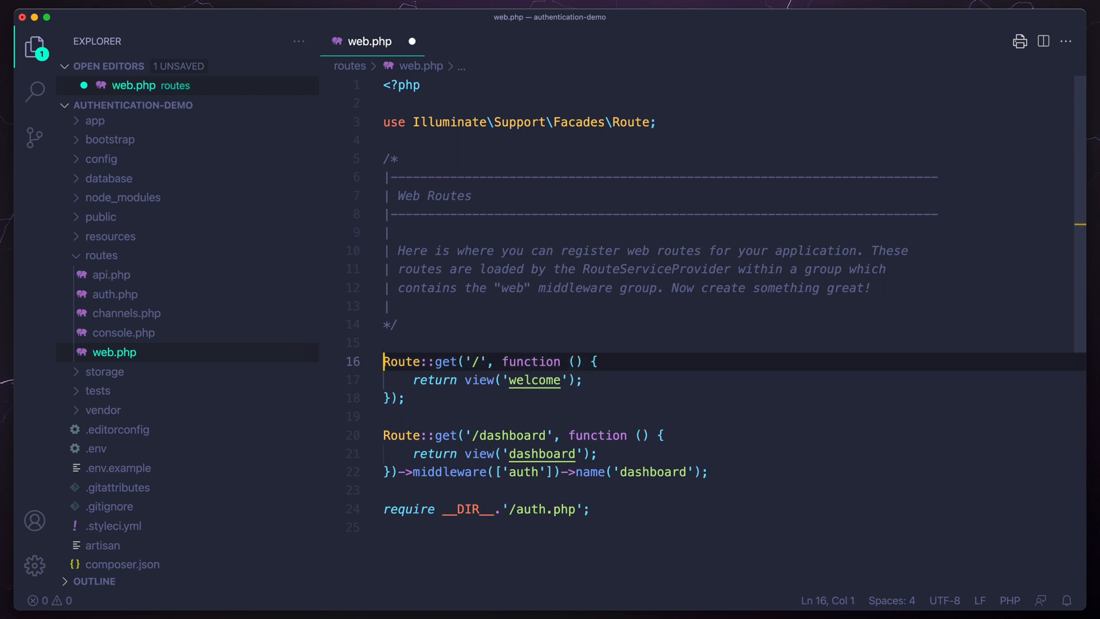
key("super+s")
left_click_drag(383, 509, 593, 509)
Step: Review routes/auth.php, then return to web.php and highlight middleware(['auth']) on the dashboard route
left_click(674, 511)
key("super+p")
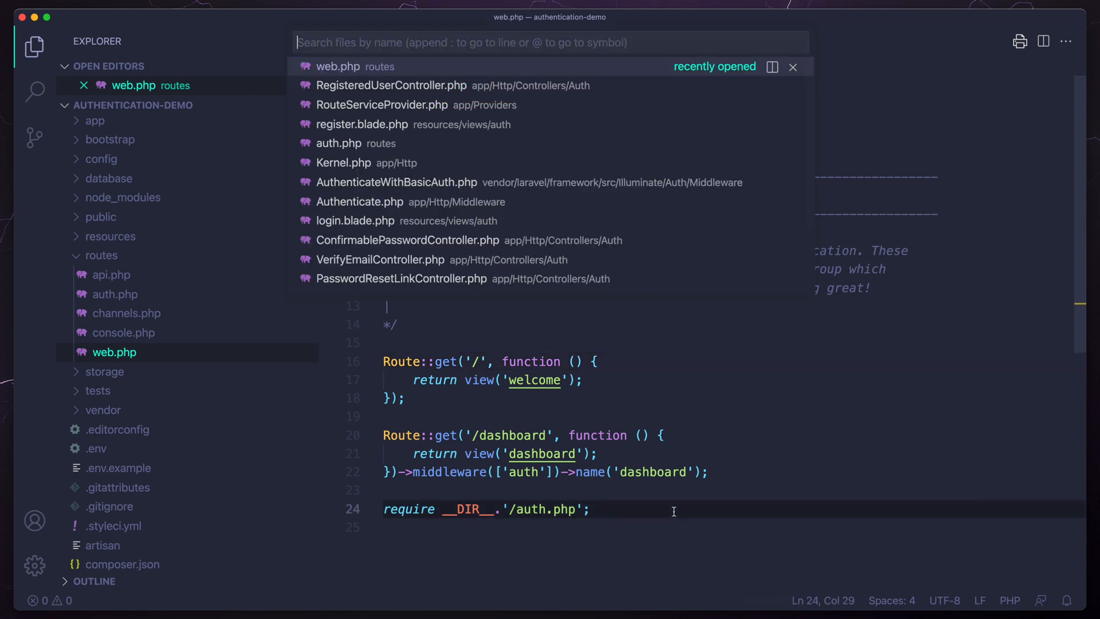
type("auth")
key("Return")
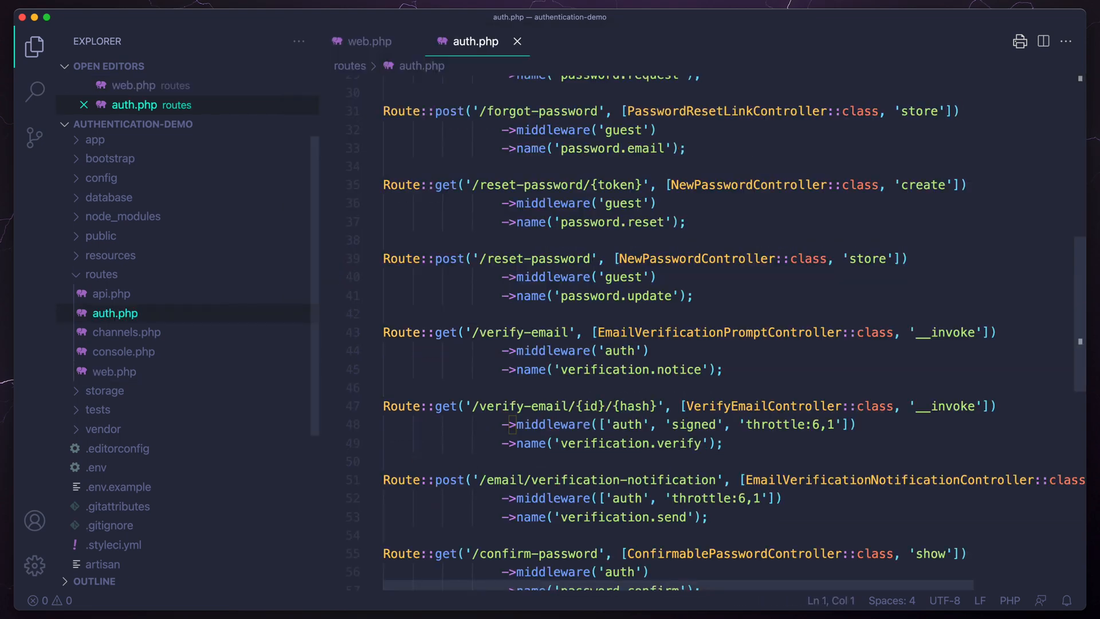
scroll(703, 301, "down", 5)
scroll(703, 301, "up", 4)
scroll(702, 300, "up", 5)
scroll(702, 300, "up", 4)
scroll(702, 300, "up", 5)
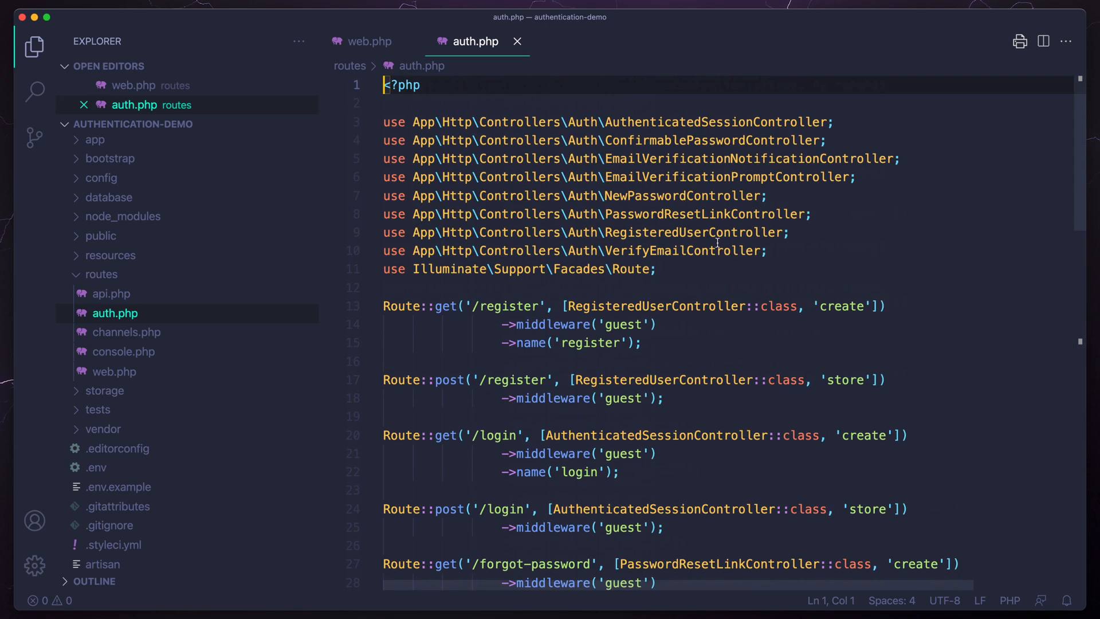
scroll(509, 456, "down", 5)
scroll(509, 456, "down", 4)
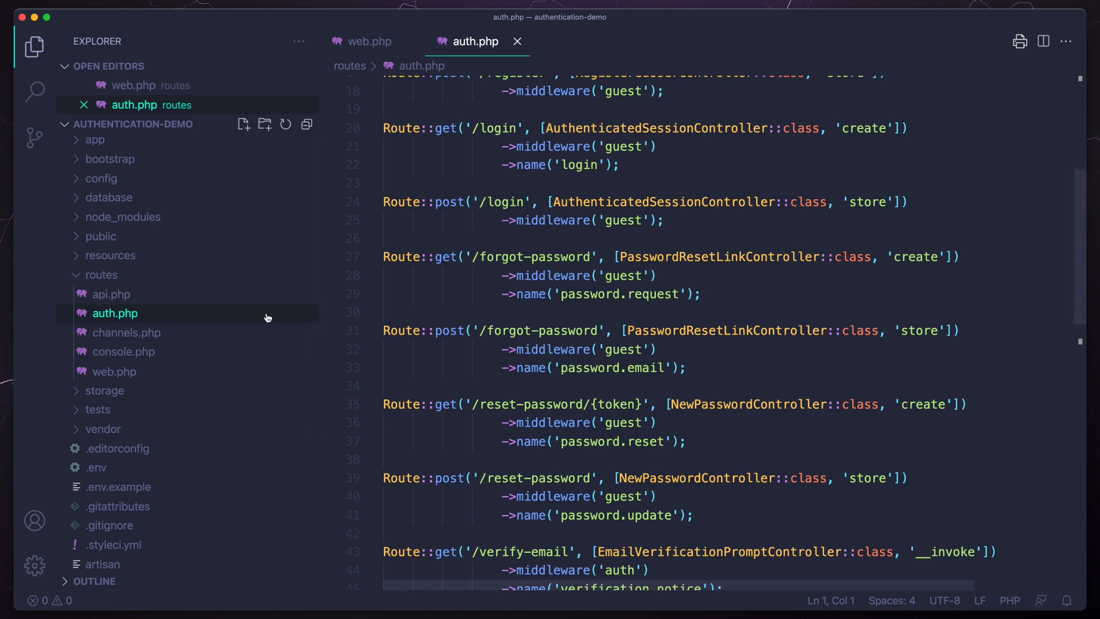
left_click(113, 372)
scroll(491, 391, "down", 3)
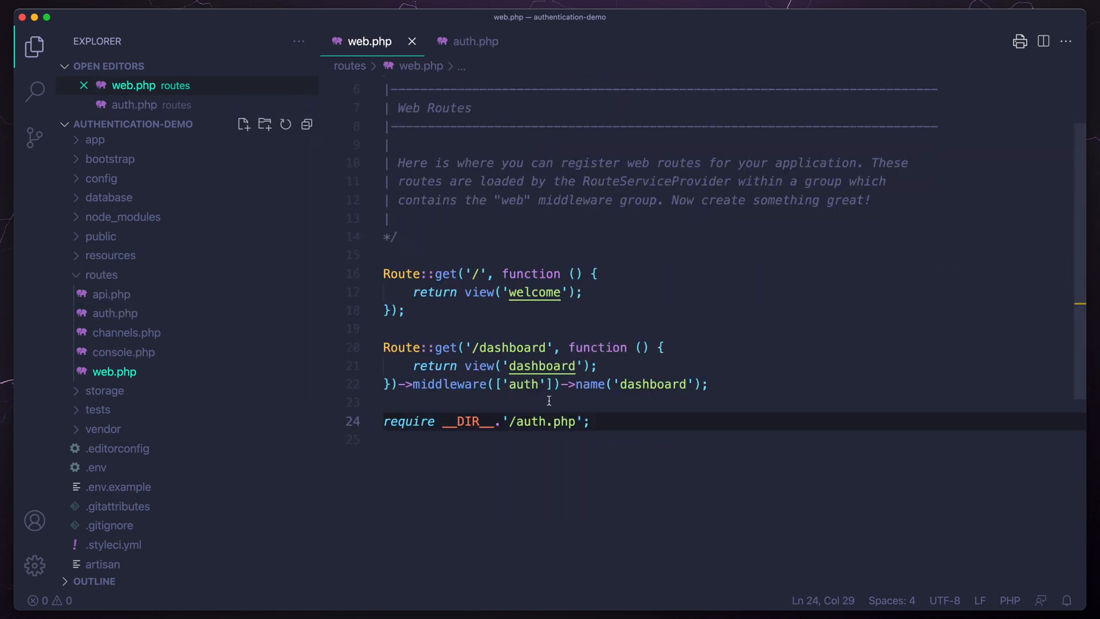
scroll(490, 391, "down", 2)
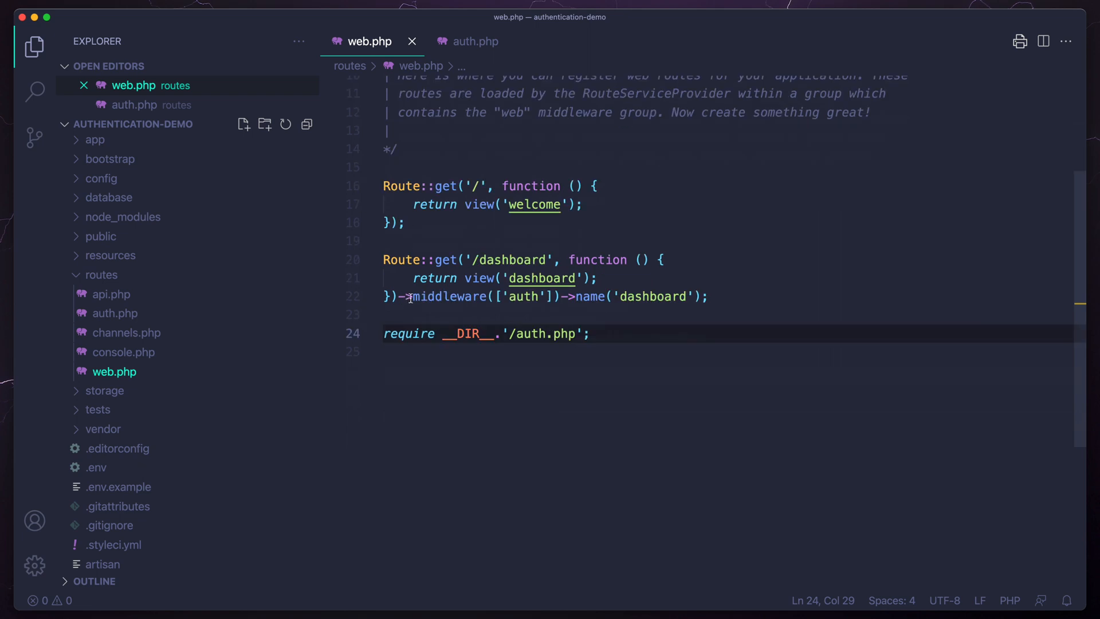
left_click_drag(413, 297, 585, 296)
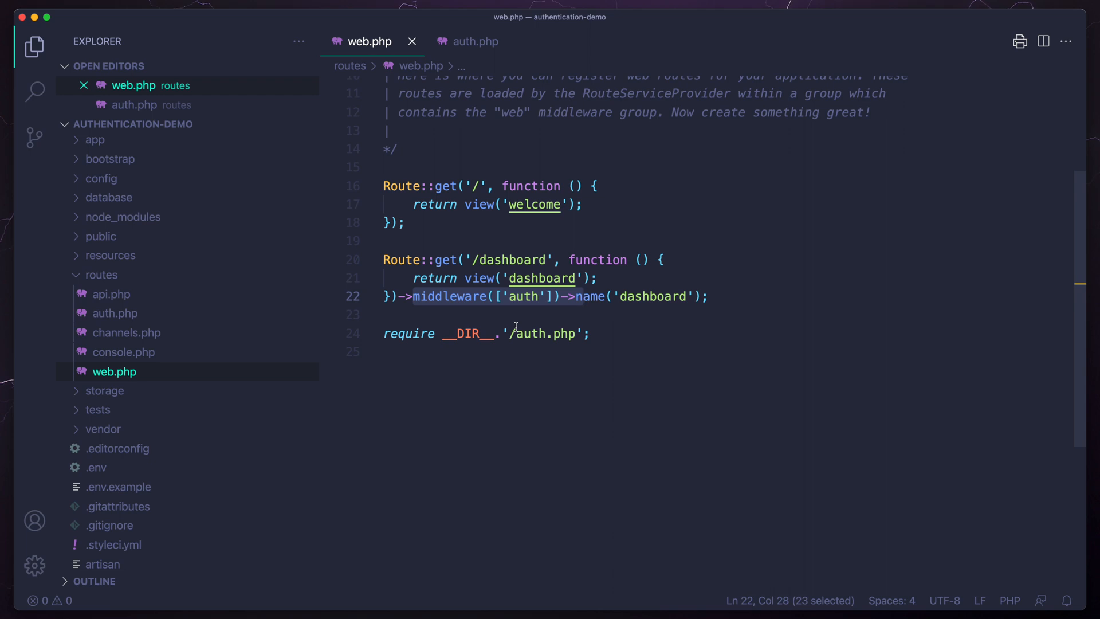
Step: In Chrome, copy the dashboard URL and load it in a new tab
left_click(402, 224)
key("super+Tab")
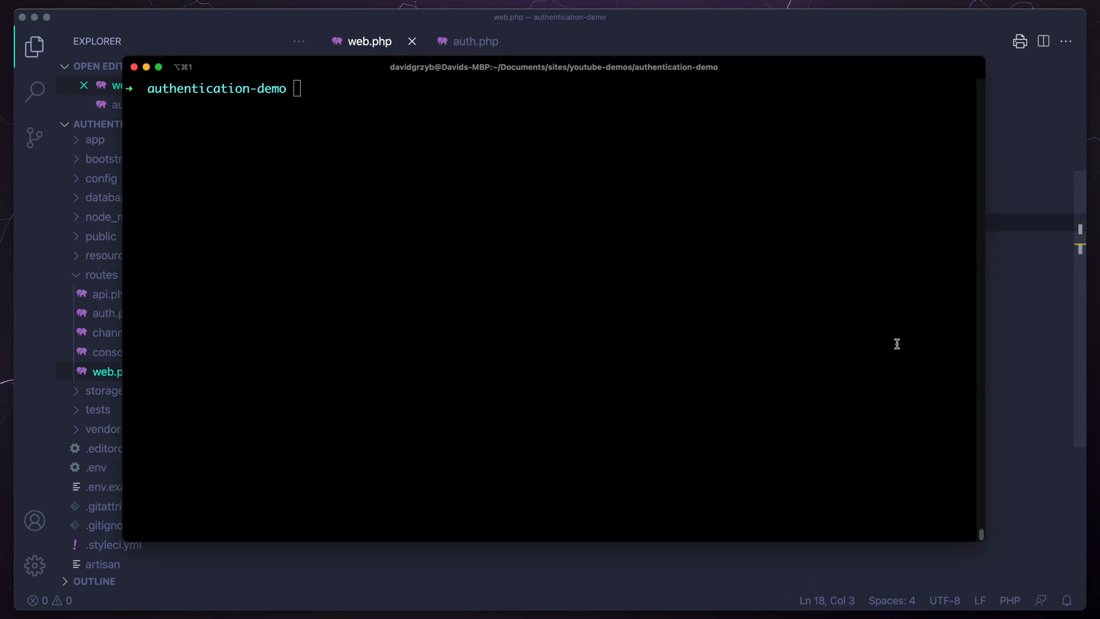
key("super+Tab")
key("super+Tab")
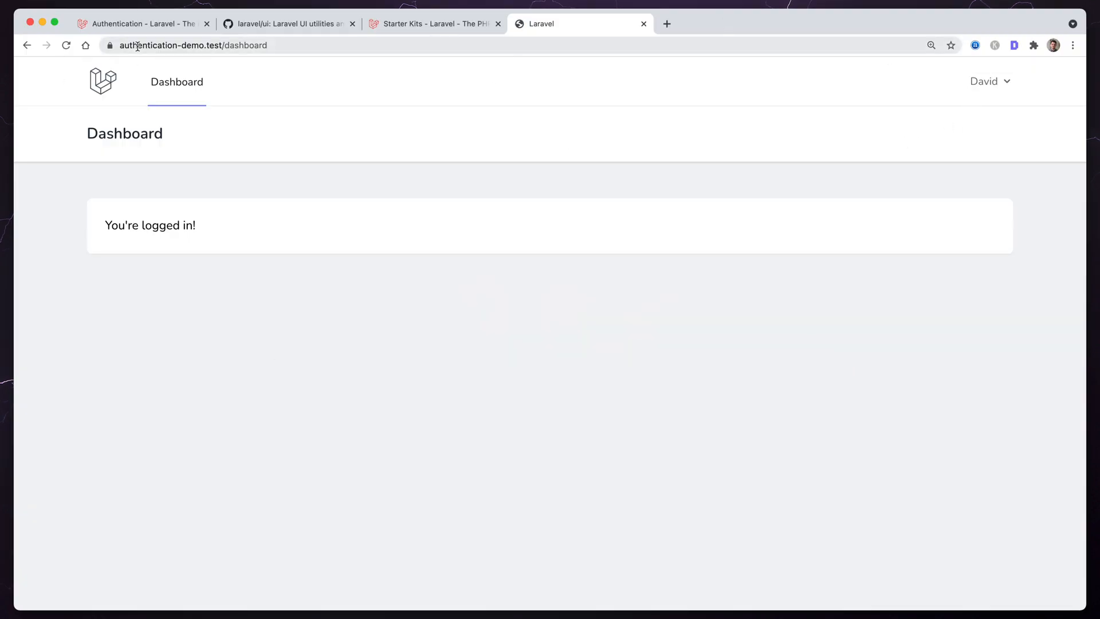
key("super+l")
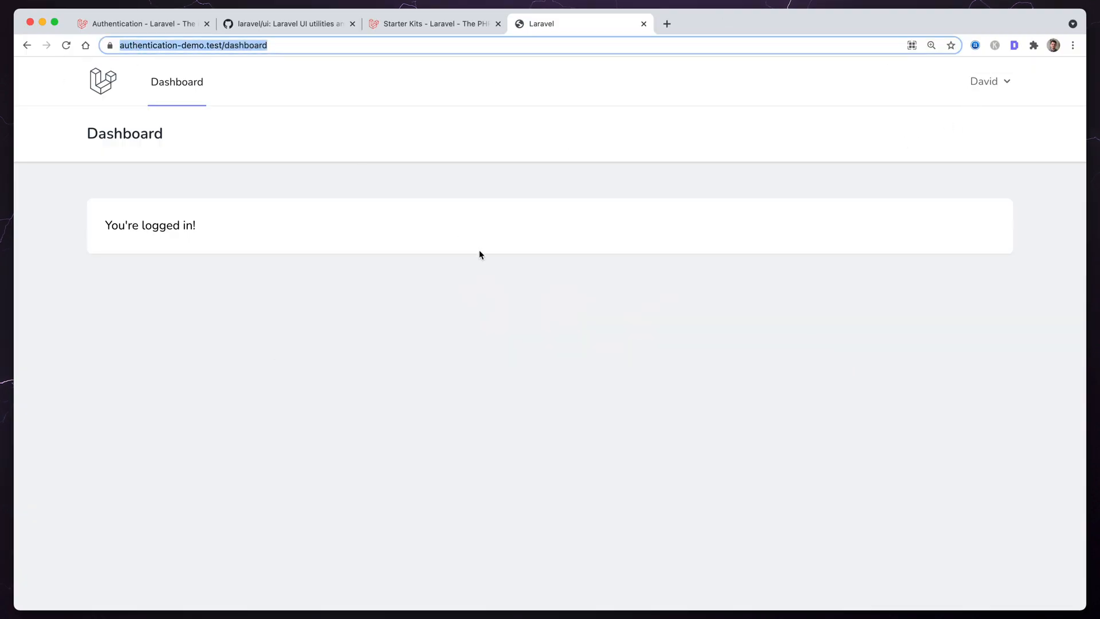
key("super+c")
key("super+t")
key("super+v")
key("Return")
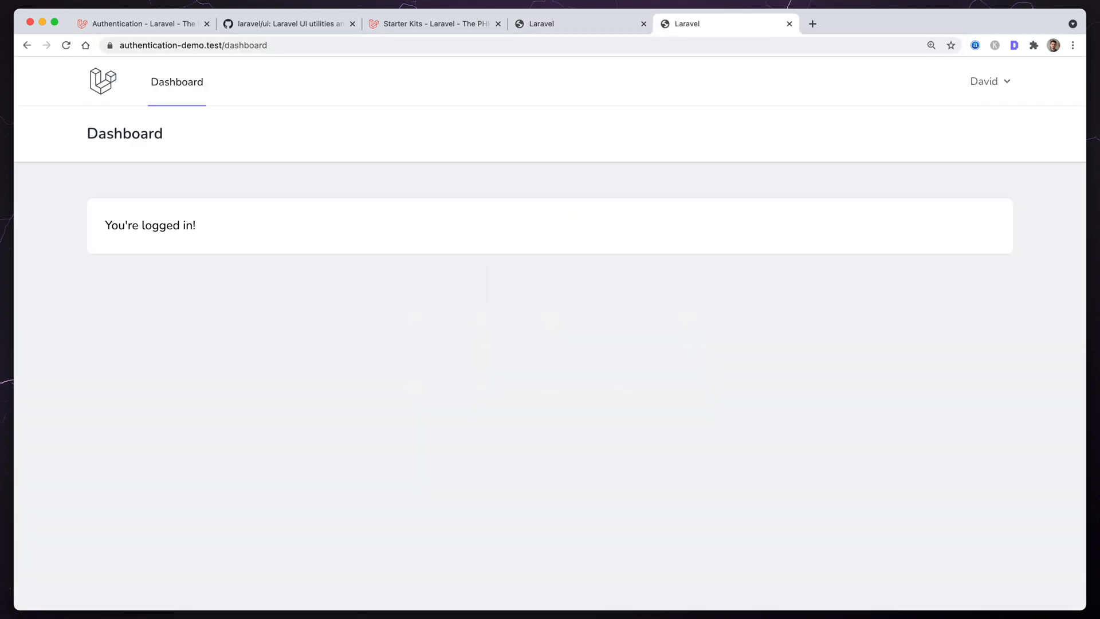
Step: Strip 'dashboard' from the address to load authentication-demo.test without logging in
left_click(250, 45)
double_click(273, 45)
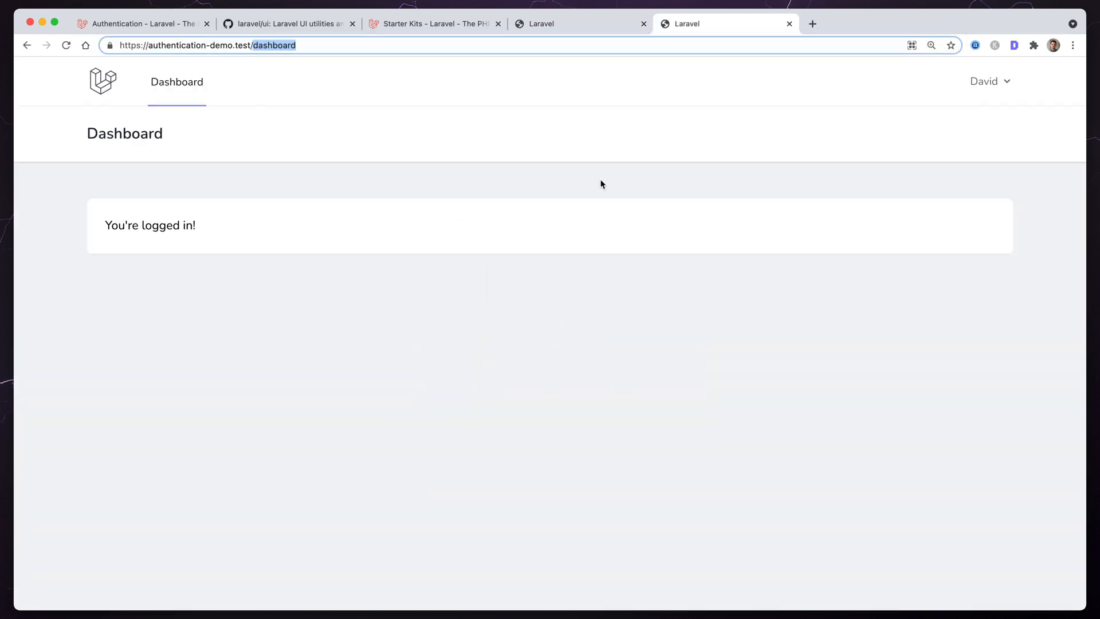
key("BackSpace")
key("Return")
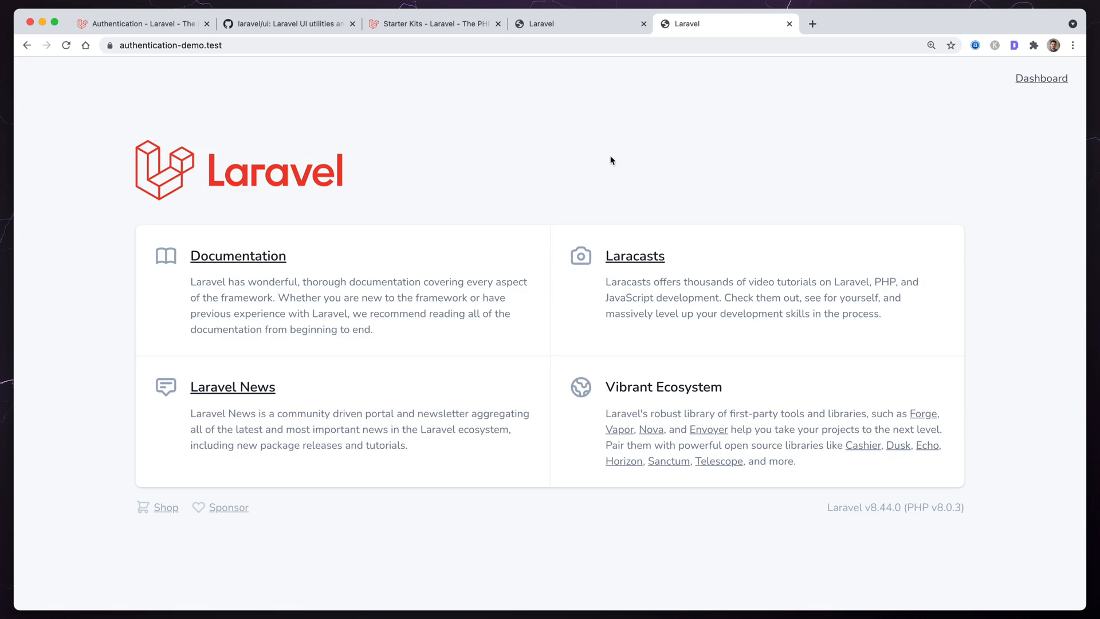
key("super+Tab")
key("super+Tab")
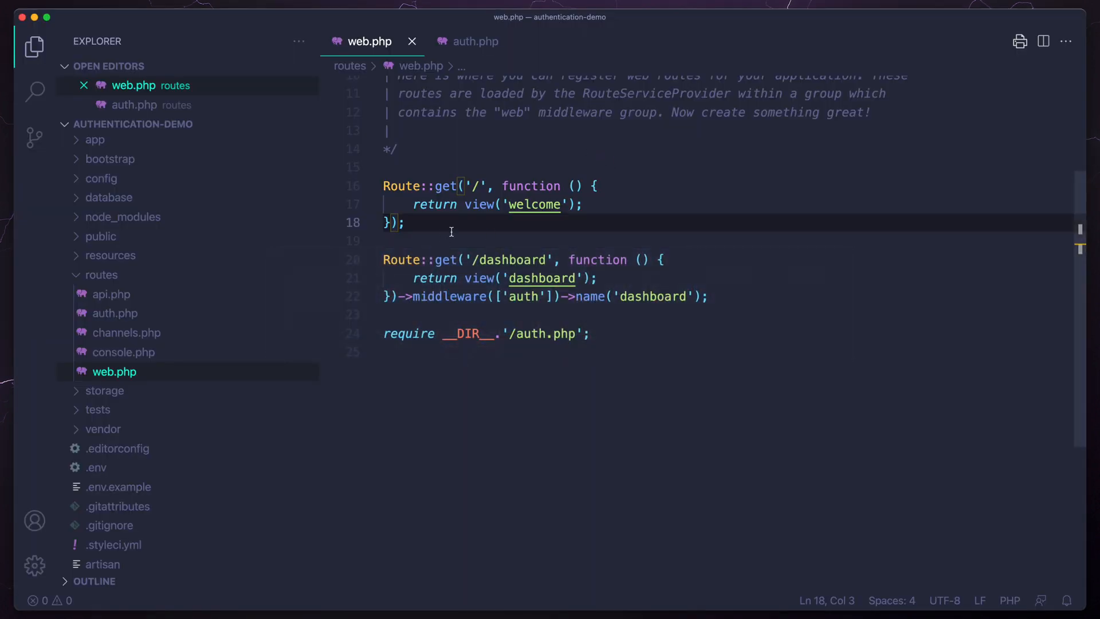
Step: Copy the middleware(['auth']) call onto the home route in web.php and save
left_click_drag(398, 296, 561, 297)
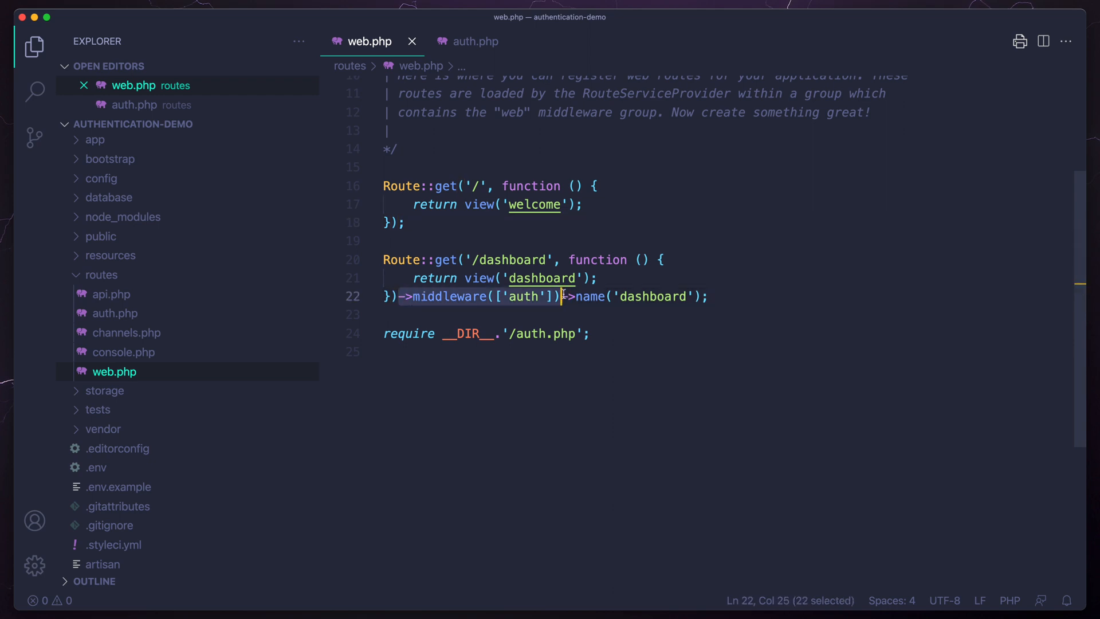
left_click(397, 223)
key("super+v")
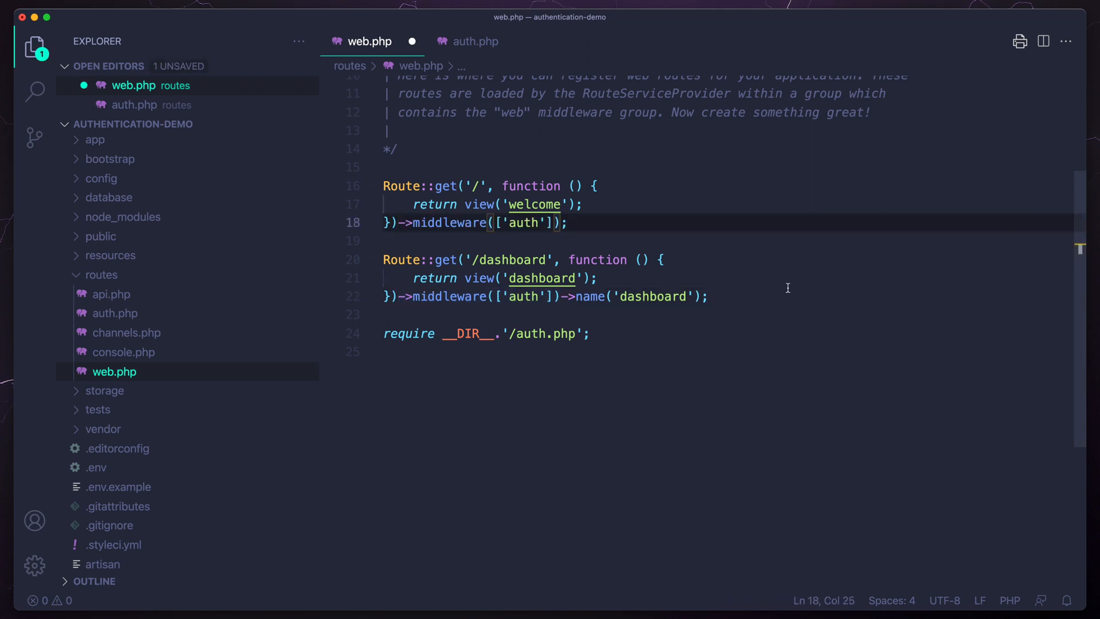
key("super+s")
key("super+Tab")
key("super+Tab")
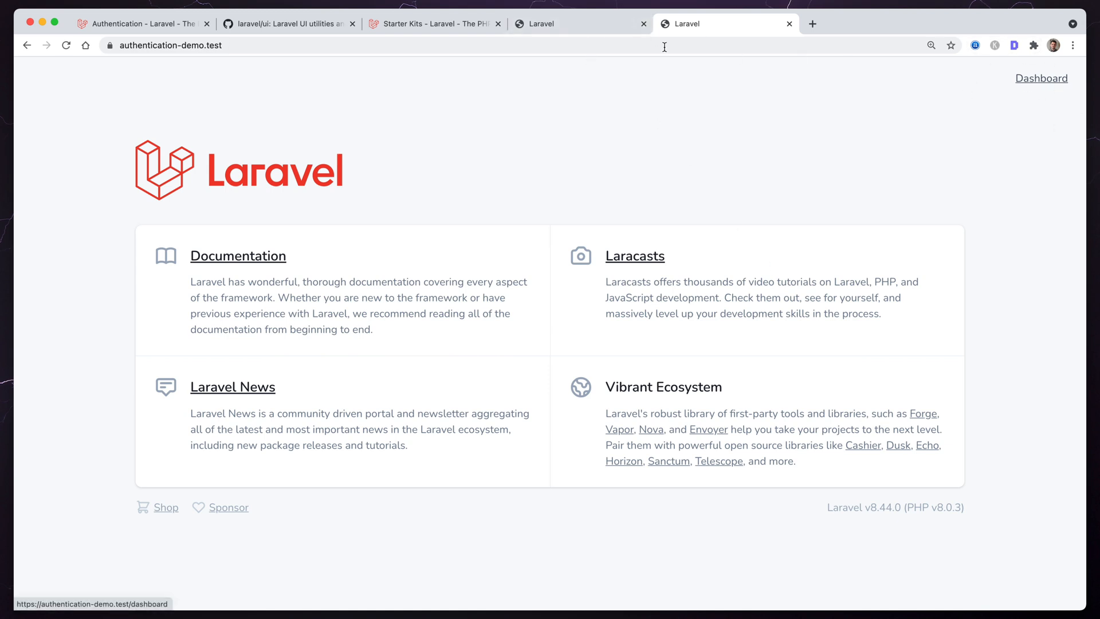
Step: Log out from the dashboard tab and reload the welcome tab, now redirected to login
left_click(605, 27)
left_click(989, 81)
left_click(911, 113)
left_click(738, 27)
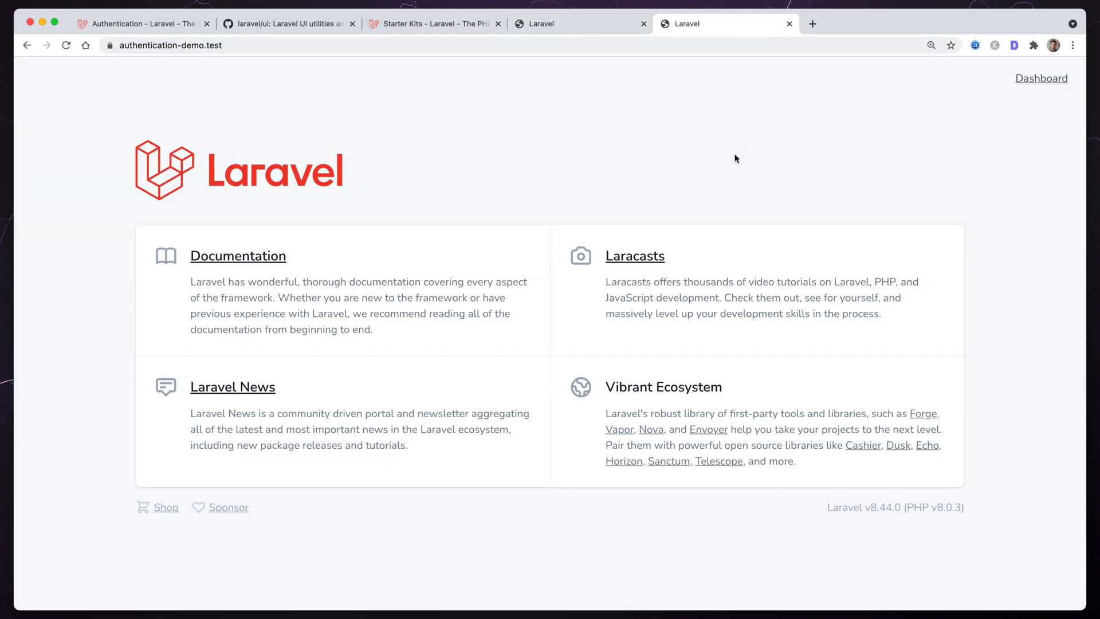
key("super+r")
type("david@test.com")
Step: Sign back in so the protected welcome page loads, dismissing the password breach warning
key("Tab")
type("password")
key("Return")
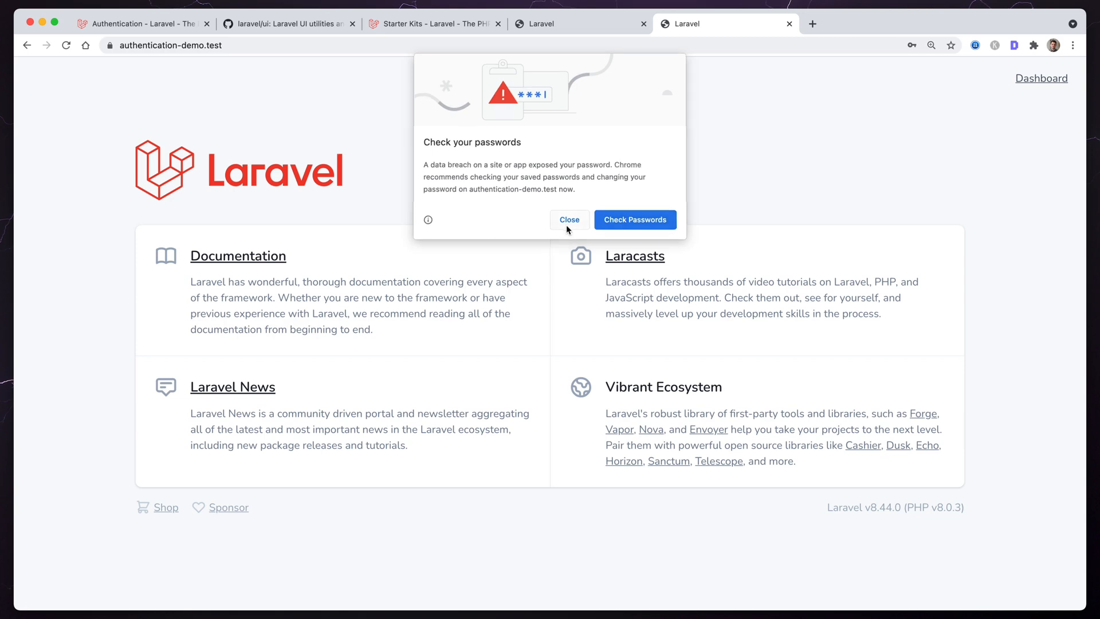
left_click(567, 225)
key("super+Tab")
key("super+Tab")
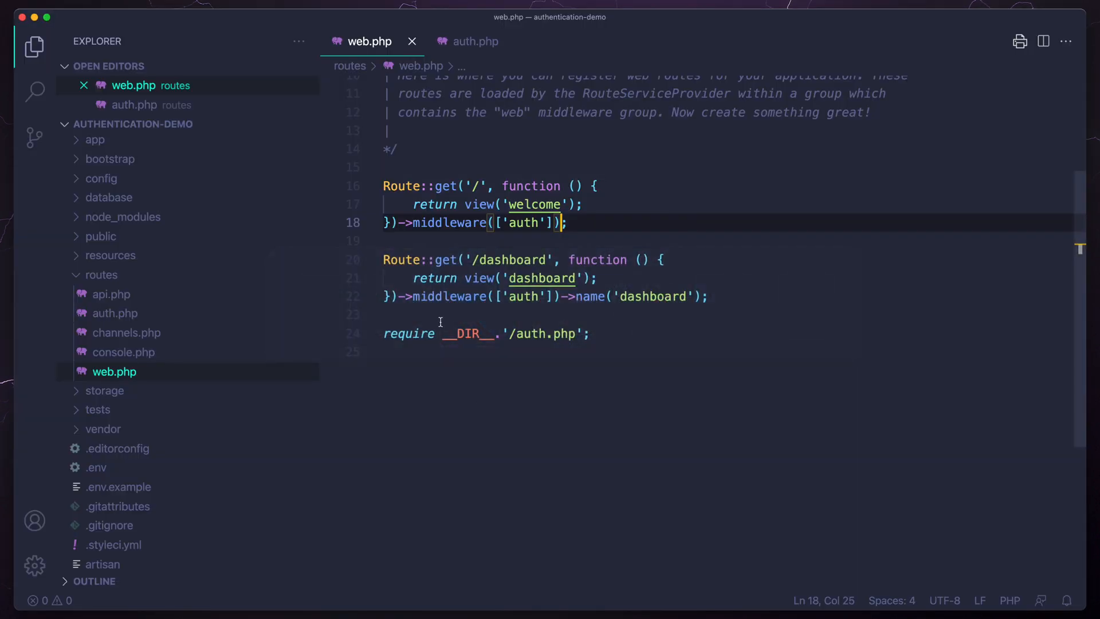
scroll(455, 278, "up", 1)
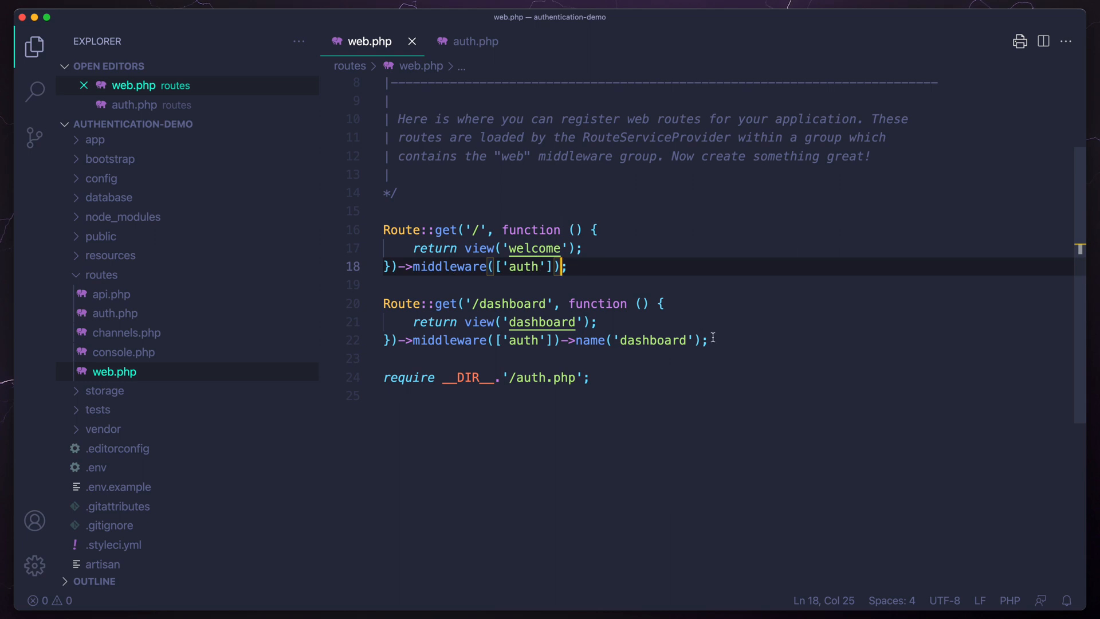
Step: Remove the individual auth middleware calls from the home and dashboard routes and save
key("BackSpace")
key("BackSpace")
key("BackSpace")
key("BackSpace")
key("BackSpace")
key("BackSpace")
key("BackSpace")
key("BackSpace")
key("Down")
key("Down")
key("Down")
key("Delete")
key("Delete")
key("Delete")
key("Delete")
key("Delete")
key("Delete")
key("Delete")
key("Delete")
key("Delete")
key("super+s")
Step: Add a Route::middleware(['auth'])->group closure with an empty body above the routes
left_click(516, 192)
left_click(700, 212)
key("Return")
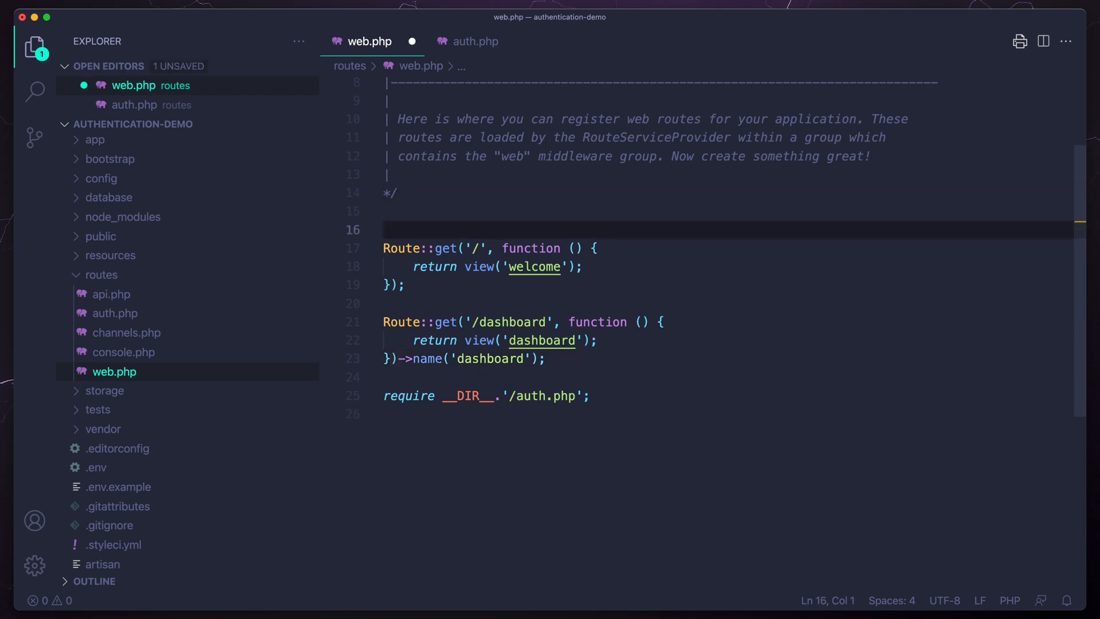
type("Route::middle")
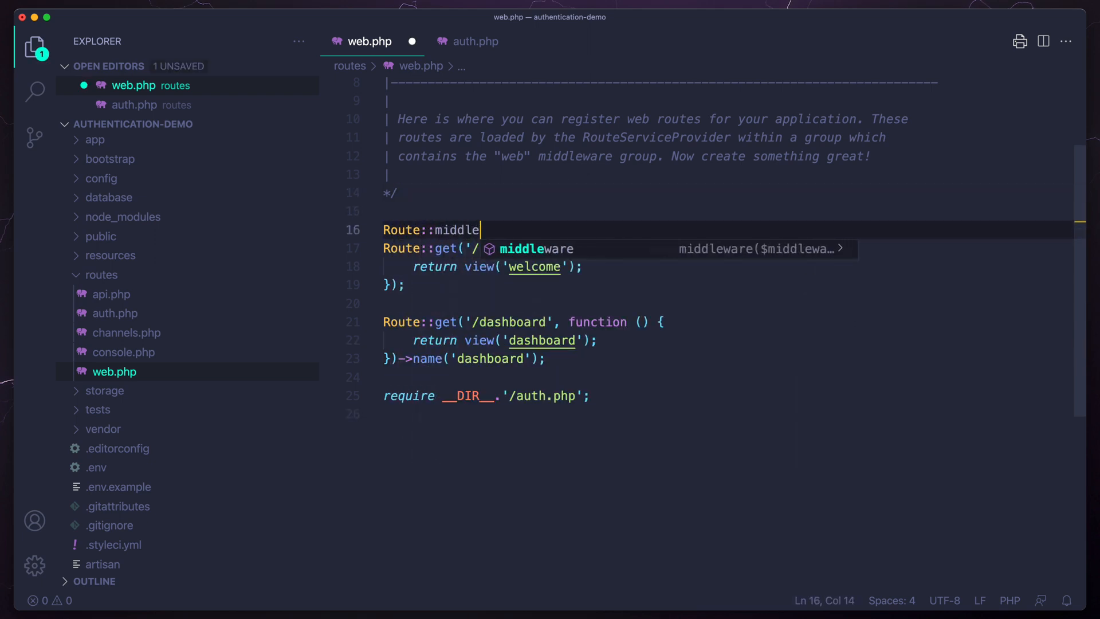
type("ware(['auth")
key("End")
type("->group(function () {")
key("Return")
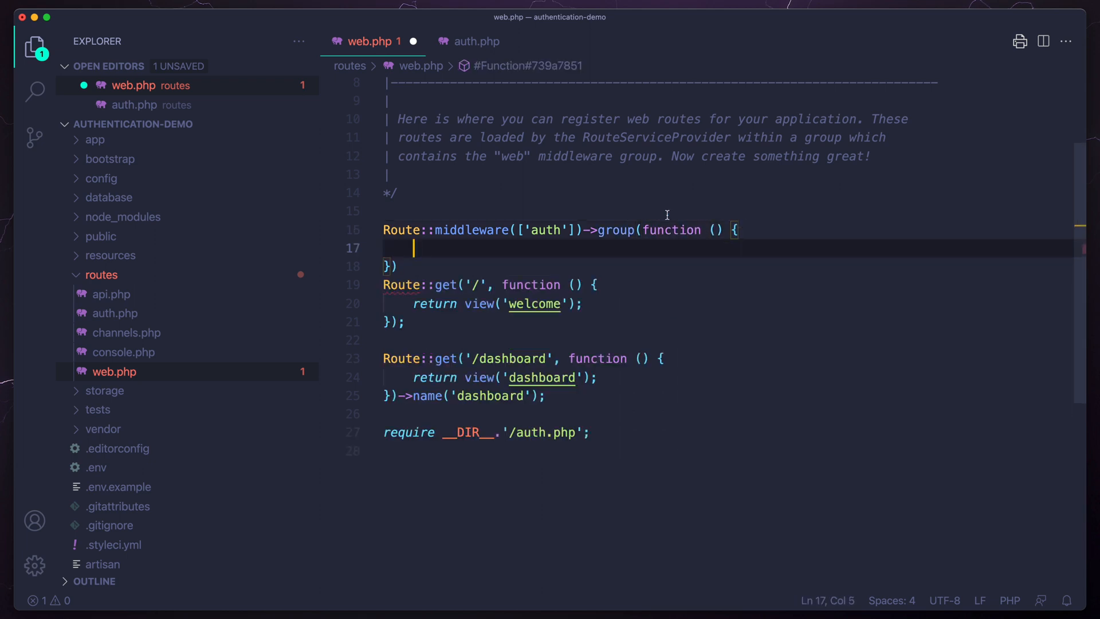
key("Down")
type(";")
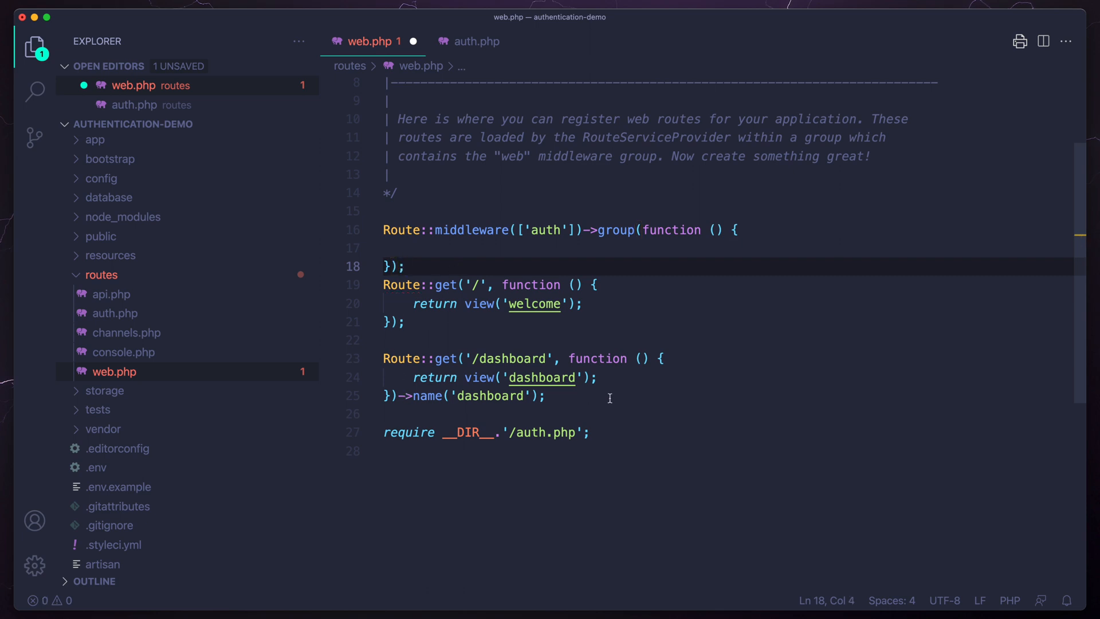
Step: Move both route definitions inside the auth group and save web.php
key("shift+Down")
key("shift+Down")
key("shift+Down")
key("super+x")
key("Up")
key("super+v")
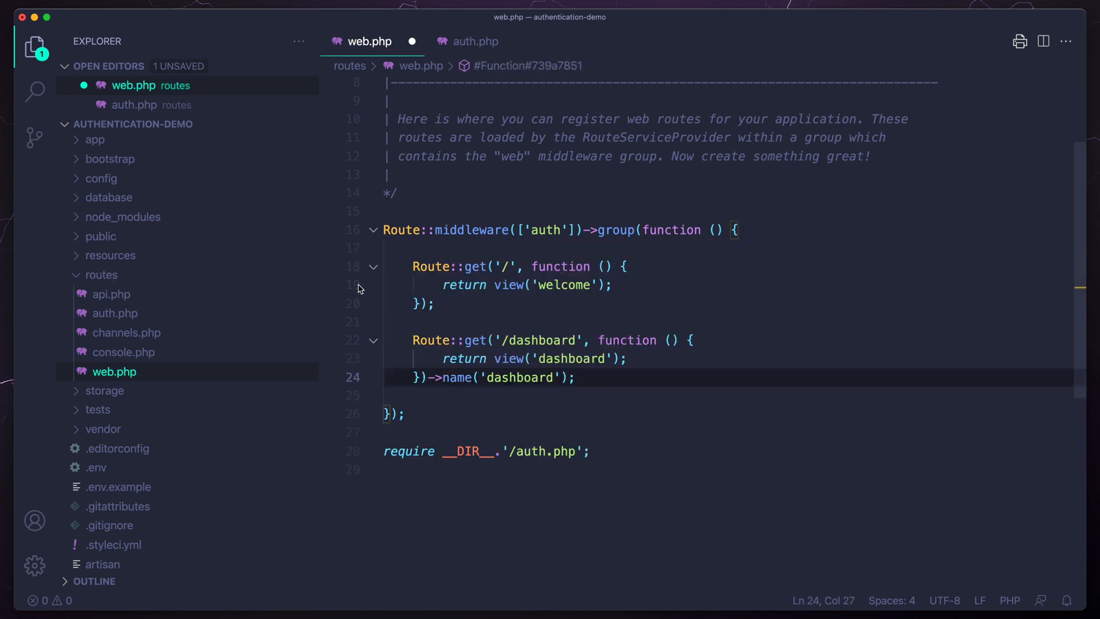
key("super+s")
key("super+Tab")
key("super+Tab")
Step: In Chrome, reload the app tab and log out via the David account dropdown
key("ctrl+shift+Tab")
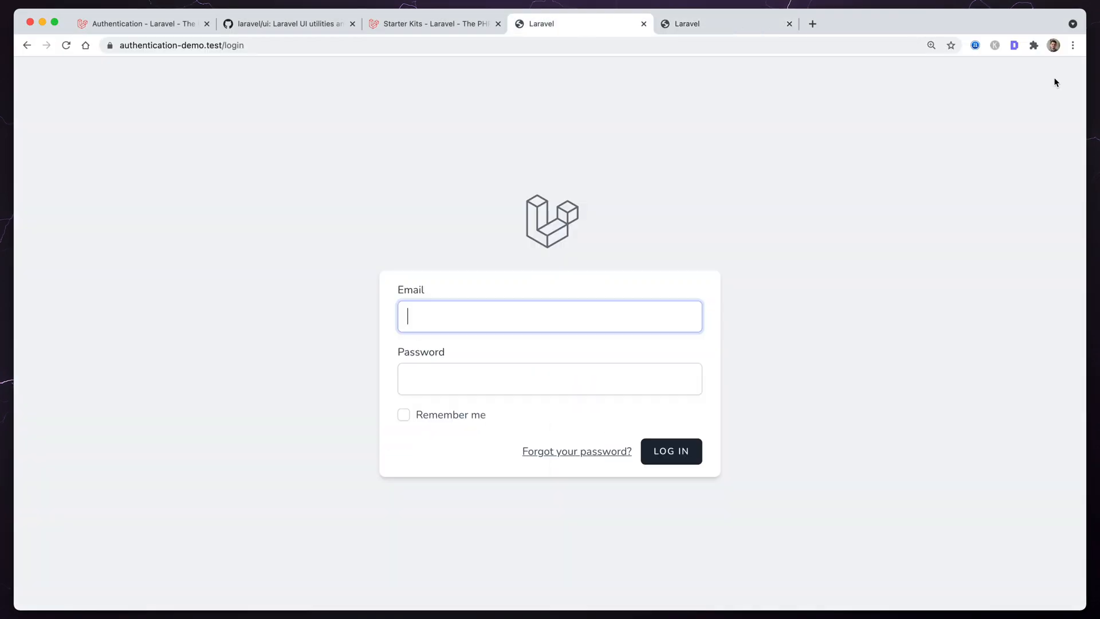
key("super+r")
left_click(987, 81)
left_click(970, 113)
left_click(988, 82)
left_click(964, 112)
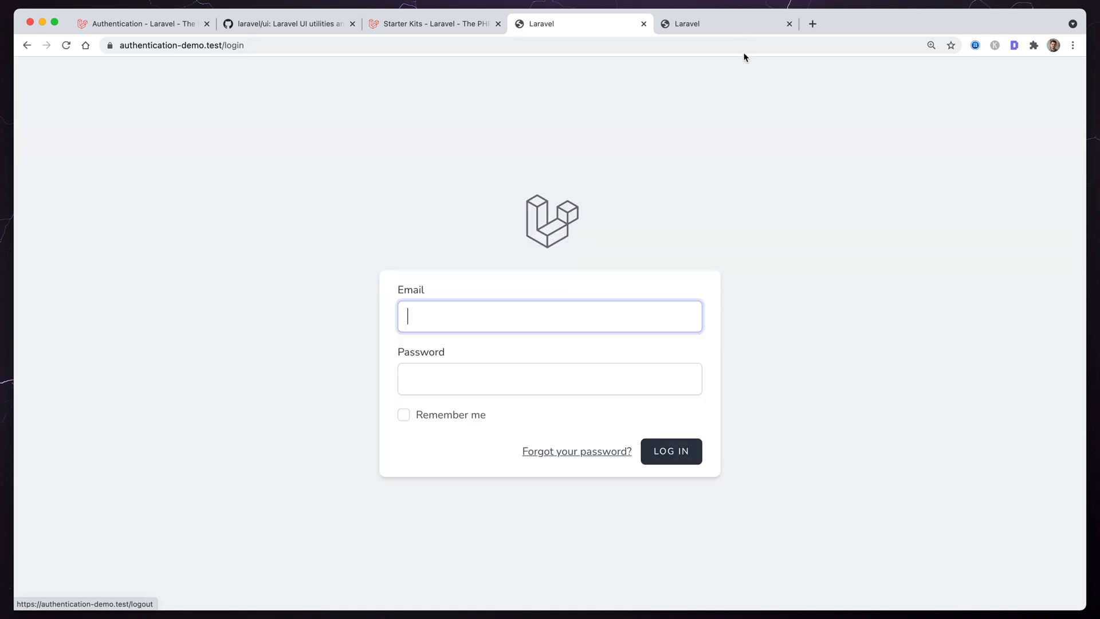
Step: Reload the welcome tab to hit the login form, sign in and reach authentication-demo.test
key("ctrl+Tab")
left_click(1041, 78)
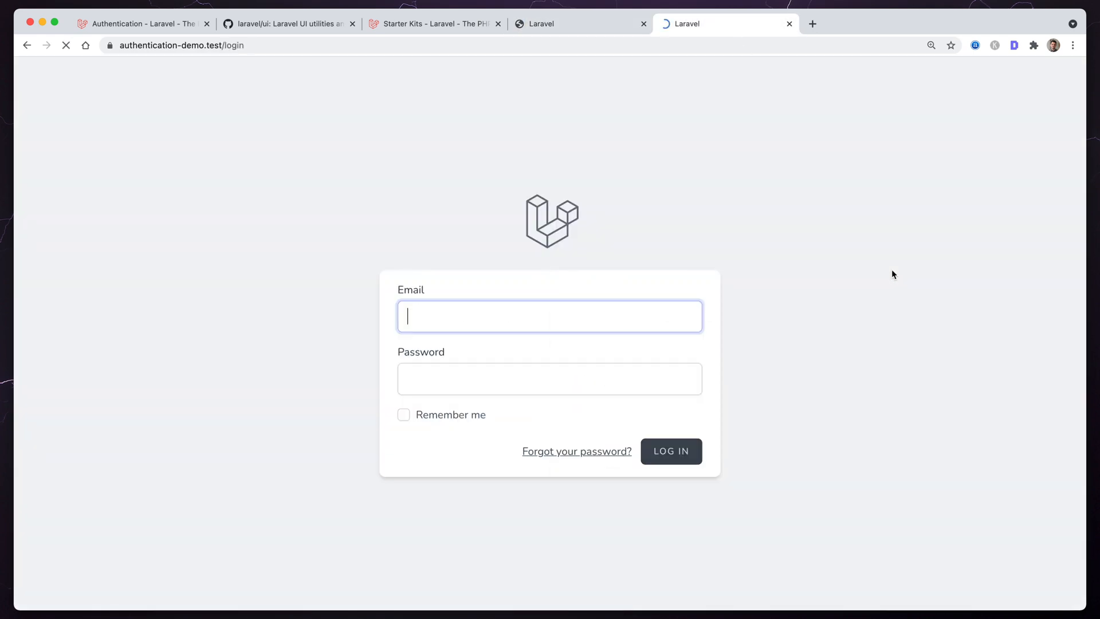
type("david@test.com")
key("Tab")
type("•••••••")
key("BackSpace")
key("BackSpace")
key("BackSpace")
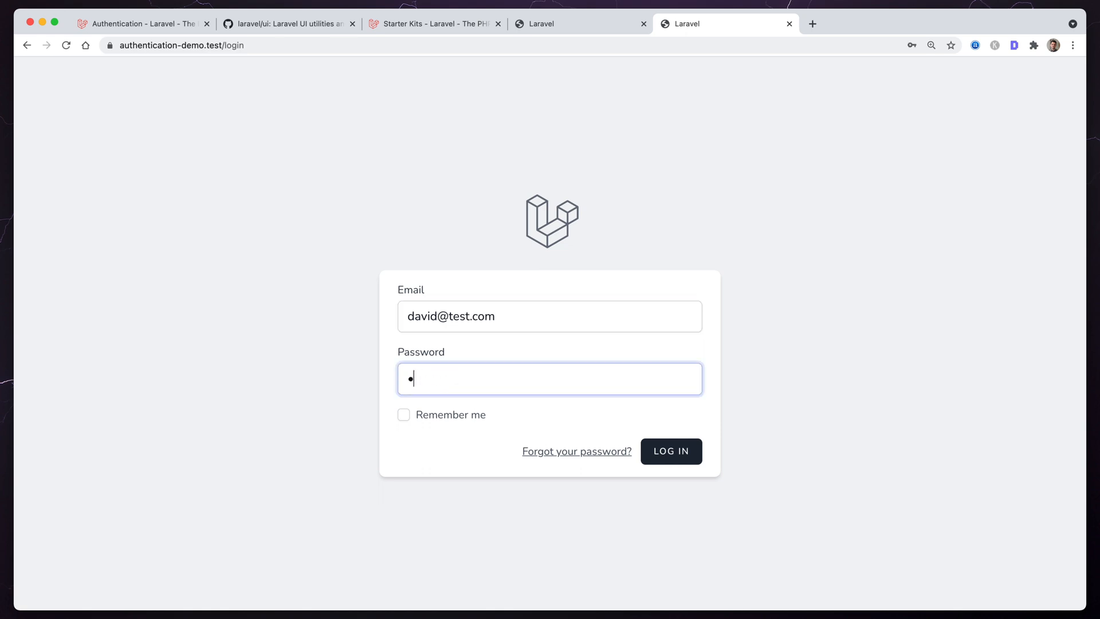
type("•••••••")
key("Return")
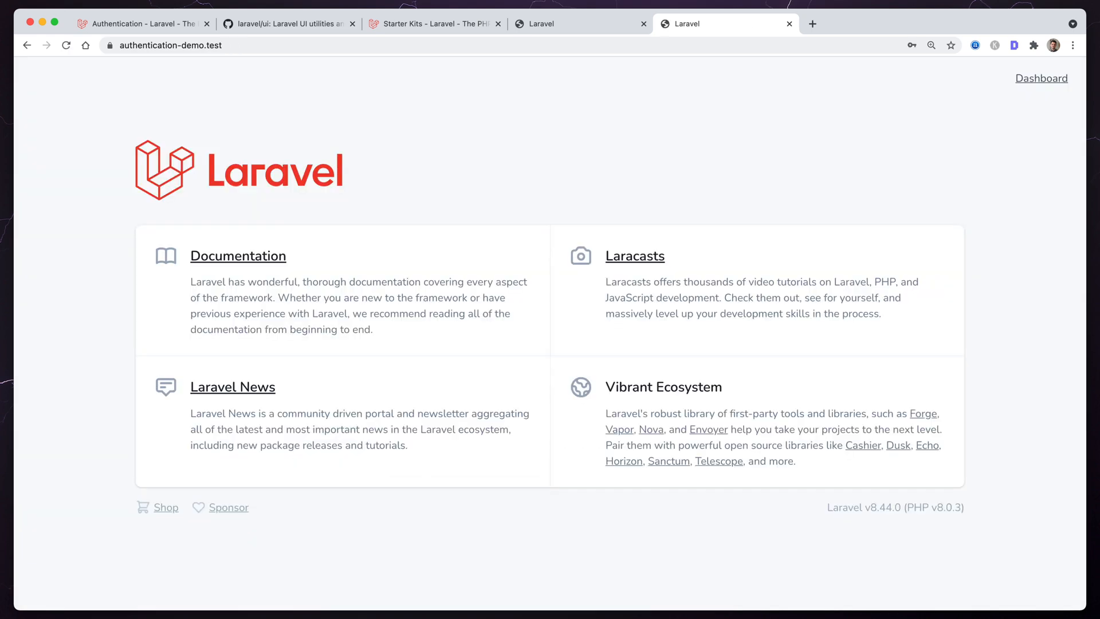
left_click(570, 220)
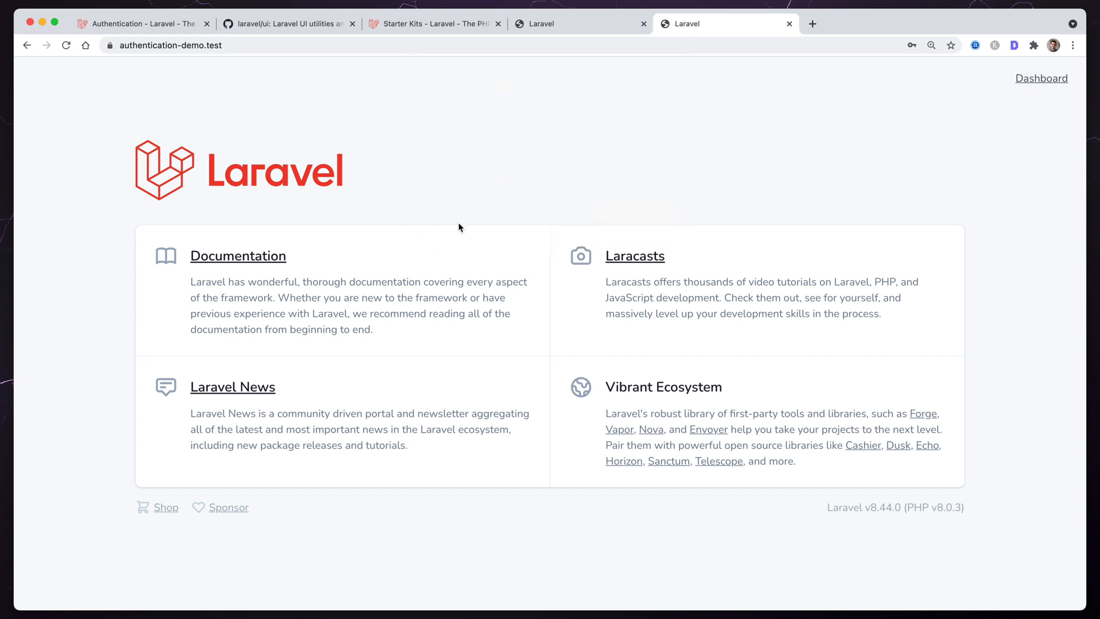